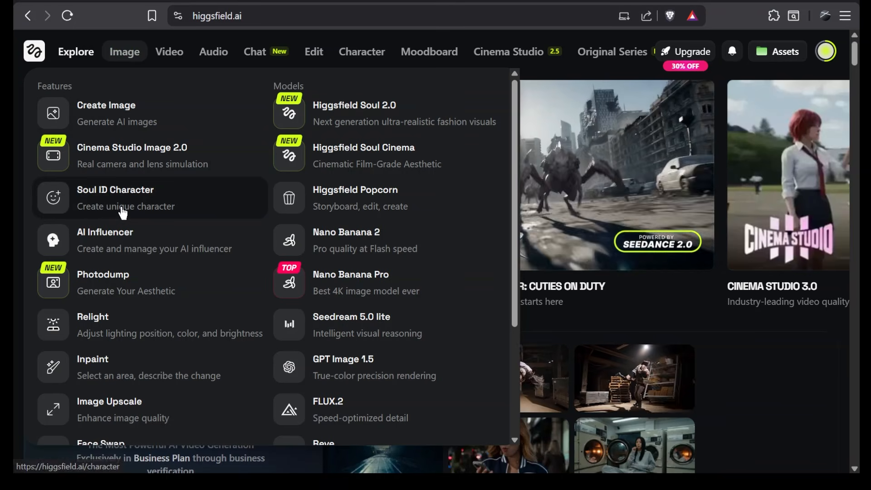
Start a new Soul ID character and read the recommendations for the training photos
{"action": "left_click", "coordinate": [181, 216]}
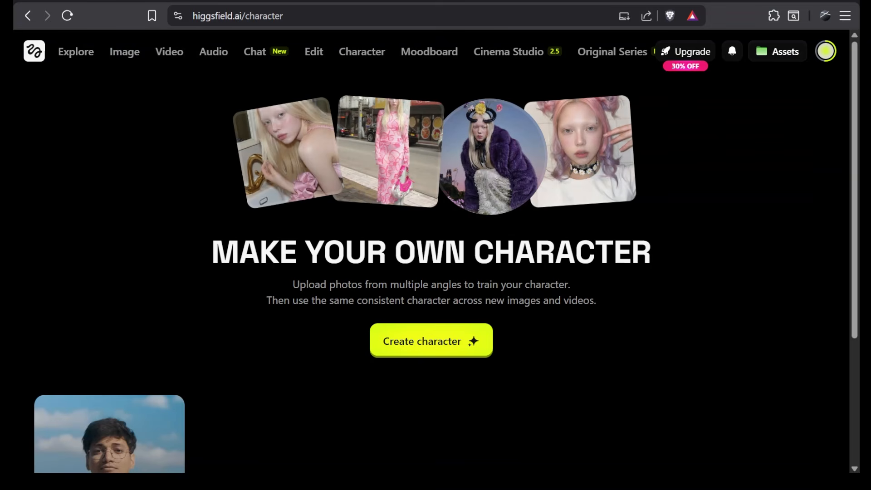
{"action": "left_click", "coordinate": [427, 349]}
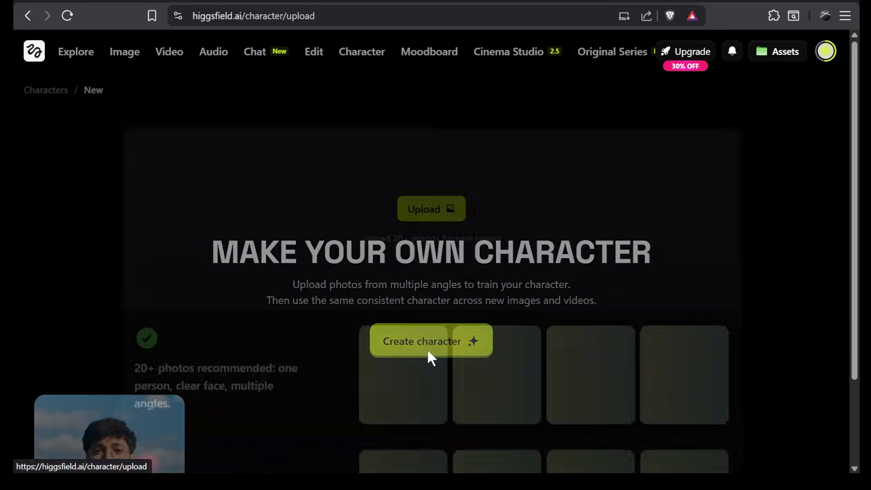
{"action": "scroll", "coordinate": [318, 347], "scroll_direction": "down", "scroll_amount": 3}
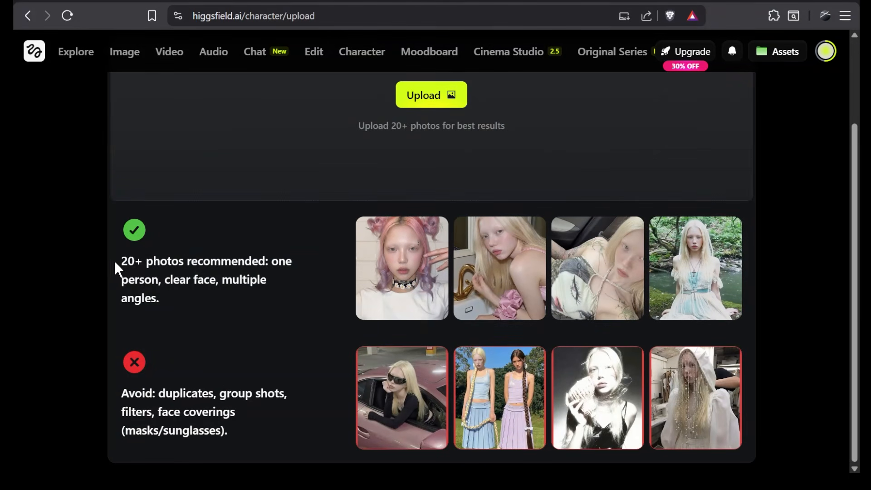
{"action": "left_click_drag", "start_coordinate": [118, 262], "coordinate": [214, 295]}
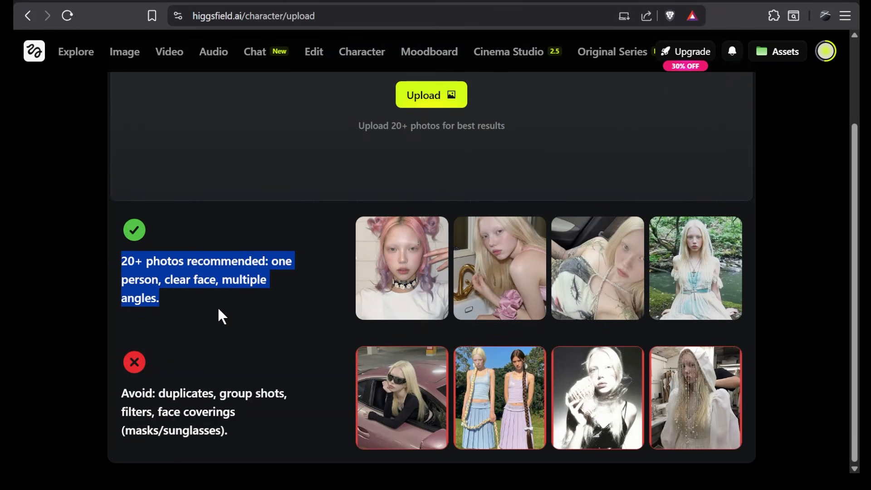
{"action": "left_click", "coordinate": [219, 295]}
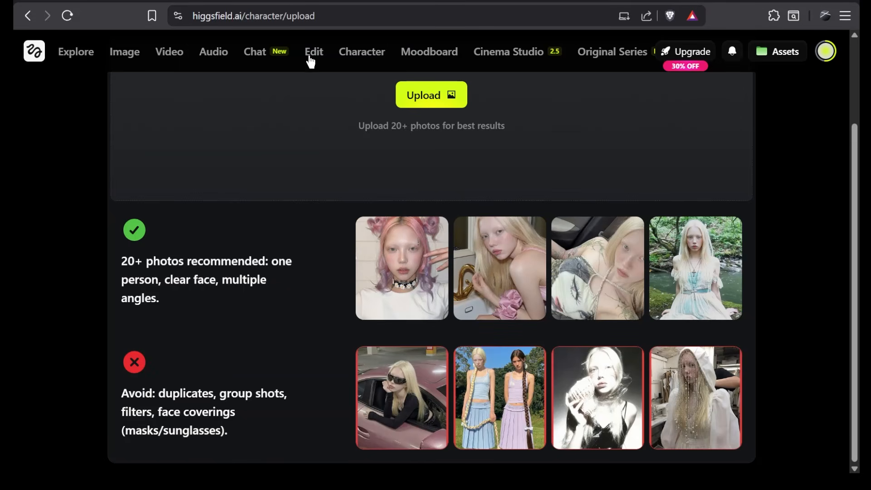
Open the Angles tool for creating portrait views from different camera positions
{"action": "mouse_move", "coordinate": [312, 53]}
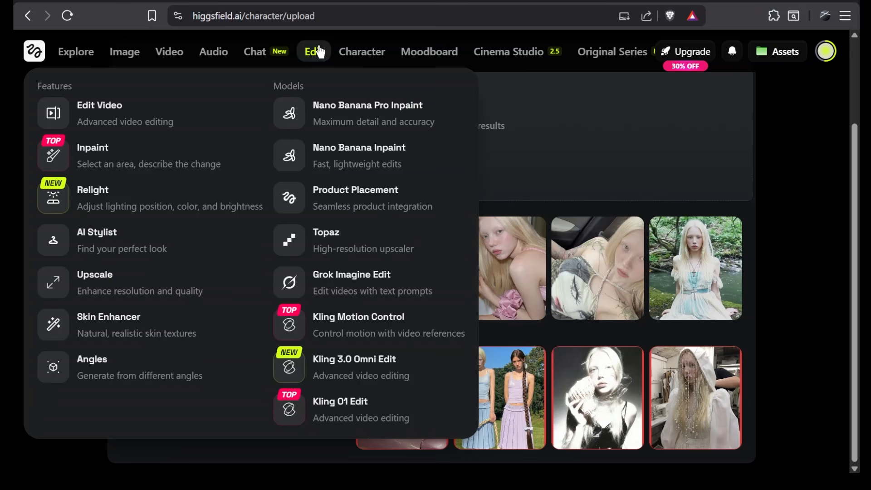
{"action": "left_click", "coordinate": [72, 369]}
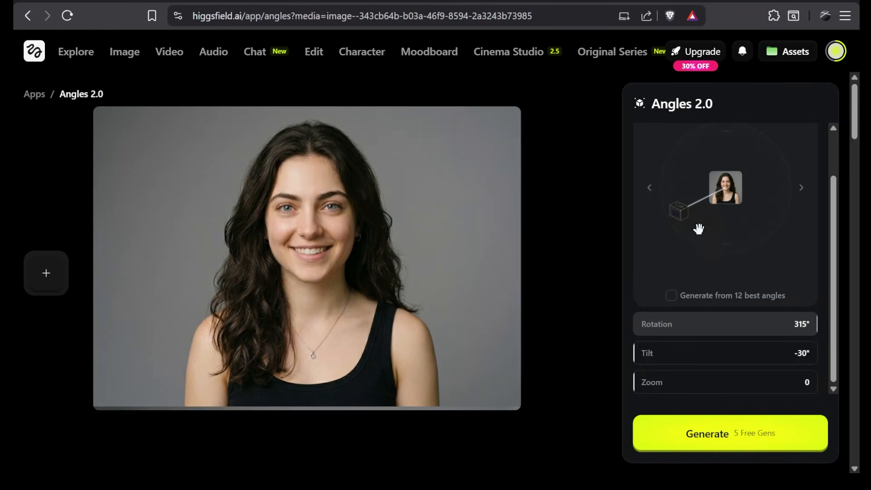
Set the portrait's camera to 45° rotation, 0° tilt and zoom 0
{"action": "left_click_drag", "start_coordinate": [676, 210], "coordinate": [792, 187]}
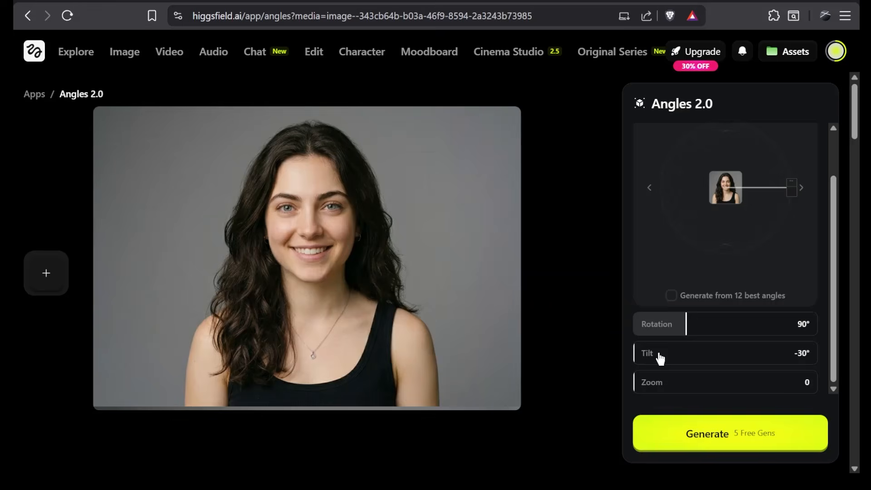
{"action": "left_click_drag", "start_coordinate": [660, 356], "coordinate": [696, 358]}
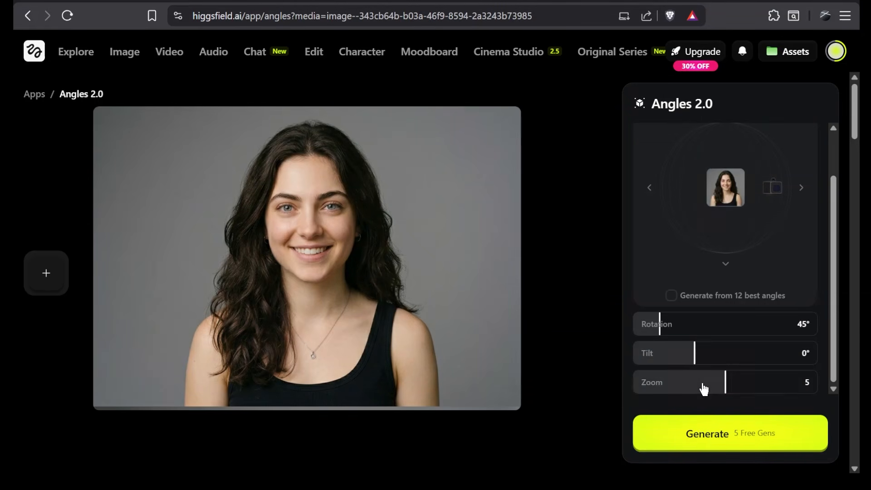
{"action": "left_click_drag", "start_coordinate": [836, 250], "coordinate": [820, 300]}
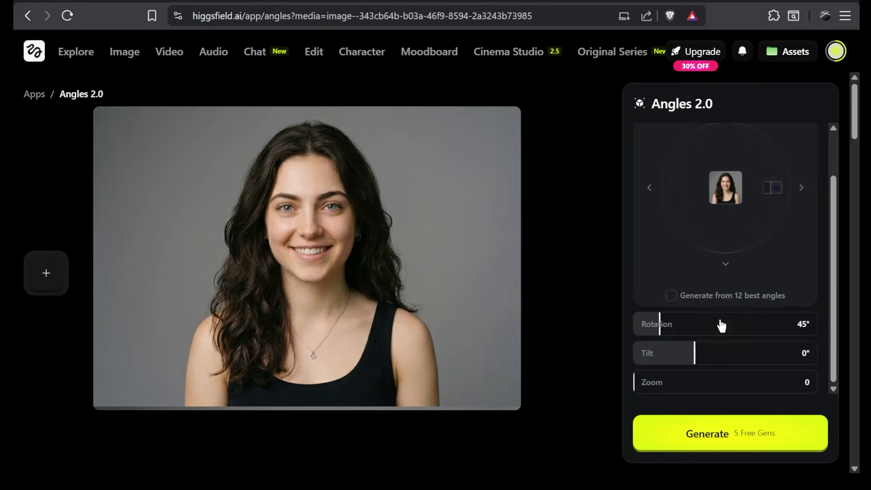
Generate the woman's portrait from the 12 best angles
{"action": "left_click", "coordinate": [670, 296]}
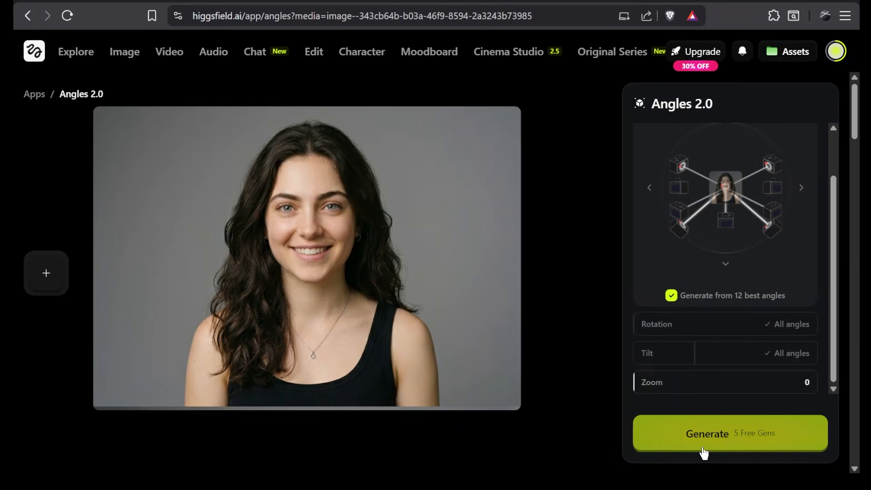
{"action": "left_click", "coordinate": [727, 438]}
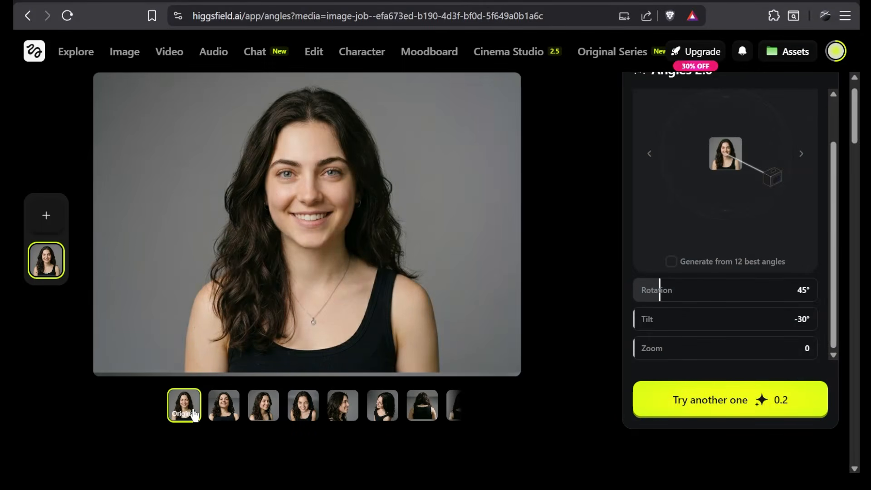
Examine the generated portrait views one after another, from the front view through the side, back and overhead views
{"action": "left_click", "coordinate": [224, 410]}
{"action": "left_click", "coordinate": [263, 408]}
{"action": "left_click", "coordinate": [311, 410]}
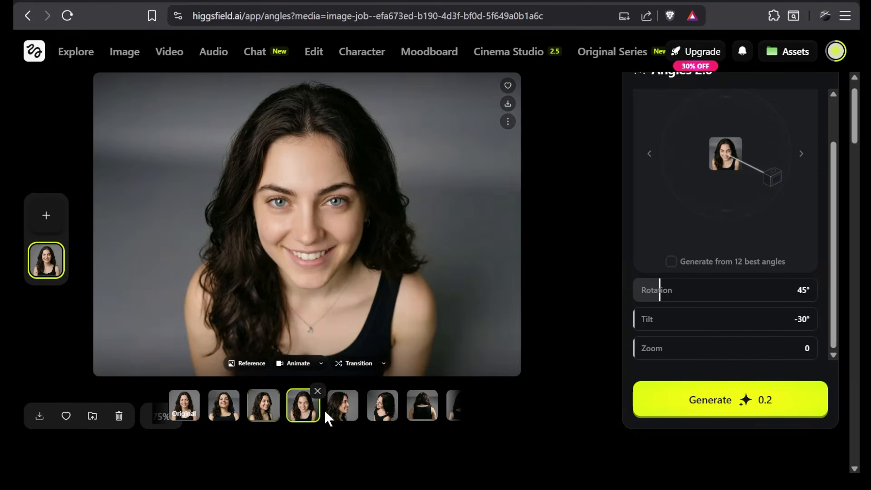
{"action": "left_click", "coordinate": [343, 410]}
{"action": "left_click", "coordinate": [383, 409]}
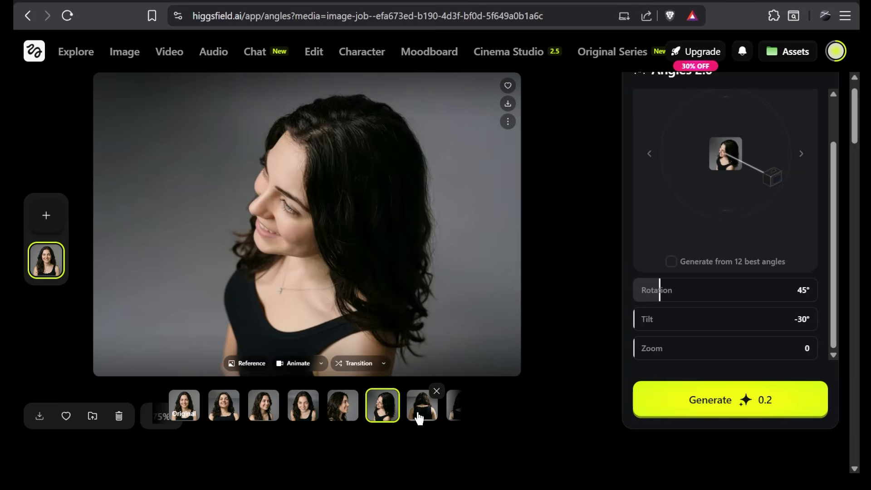
{"action": "left_click", "coordinate": [418, 410]}
{"action": "left_click", "coordinate": [453, 413]}
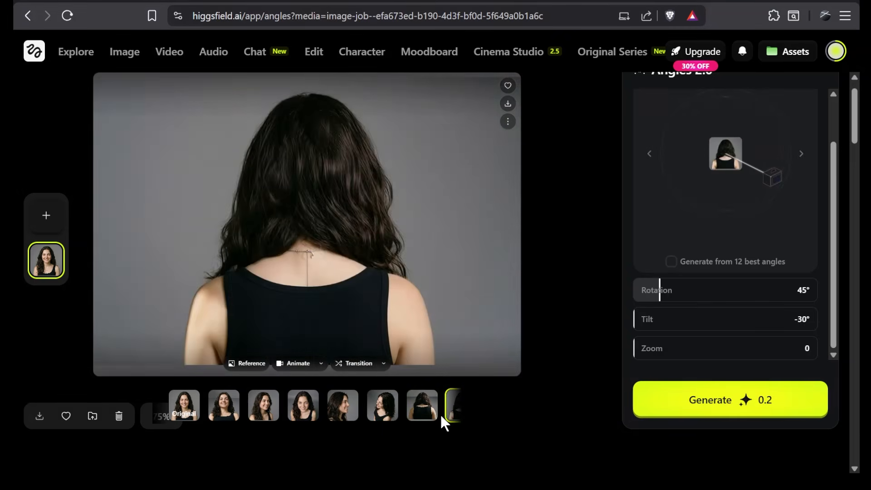
{"action": "left_click", "coordinate": [432, 415]}
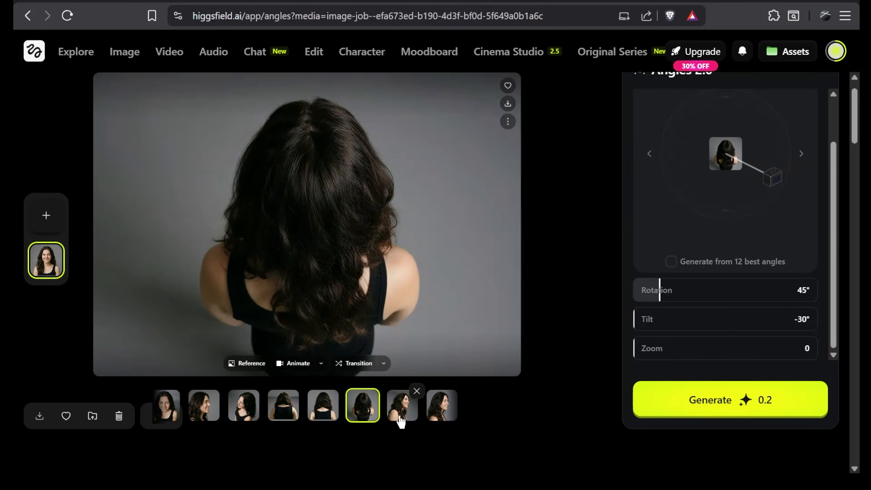
{"action": "left_click", "coordinate": [401, 419]}
{"action": "left_click", "coordinate": [439, 405]}
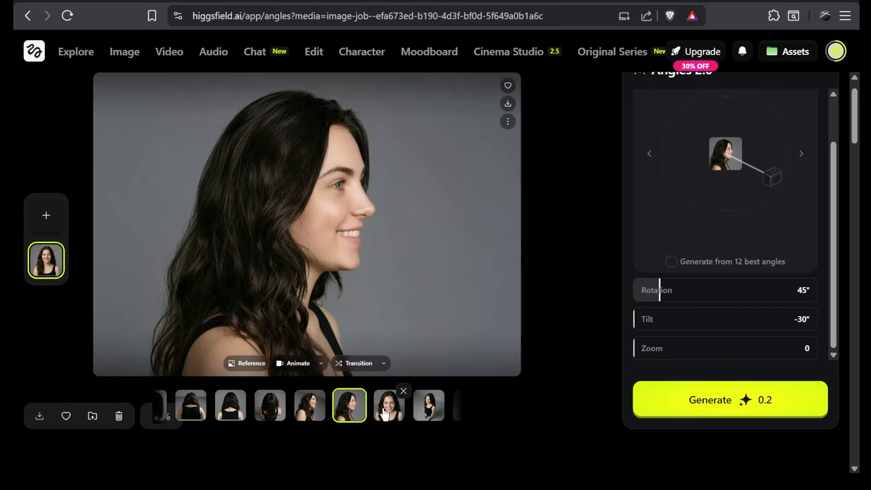
{"action": "left_click", "coordinate": [385, 411]}
{"action": "left_click", "coordinate": [415, 412]}
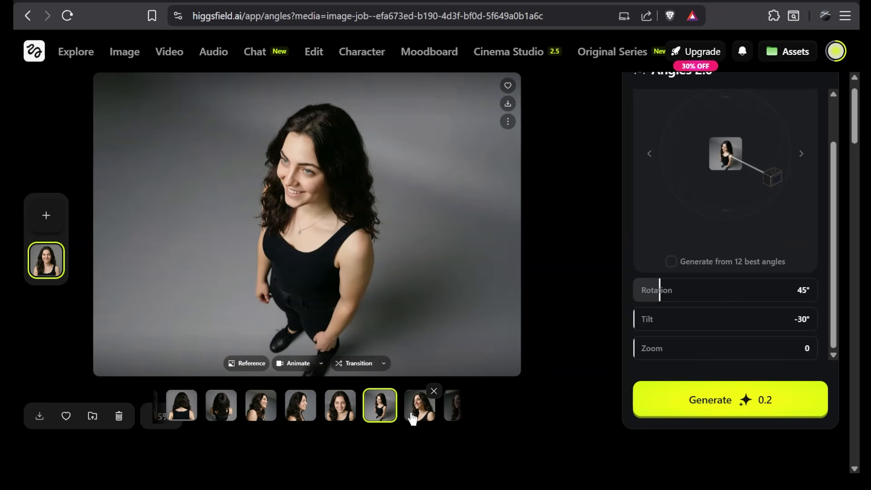
{"action": "left_click", "coordinate": [412, 417]}
{"action": "left_click", "coordinate": [430, 413]}
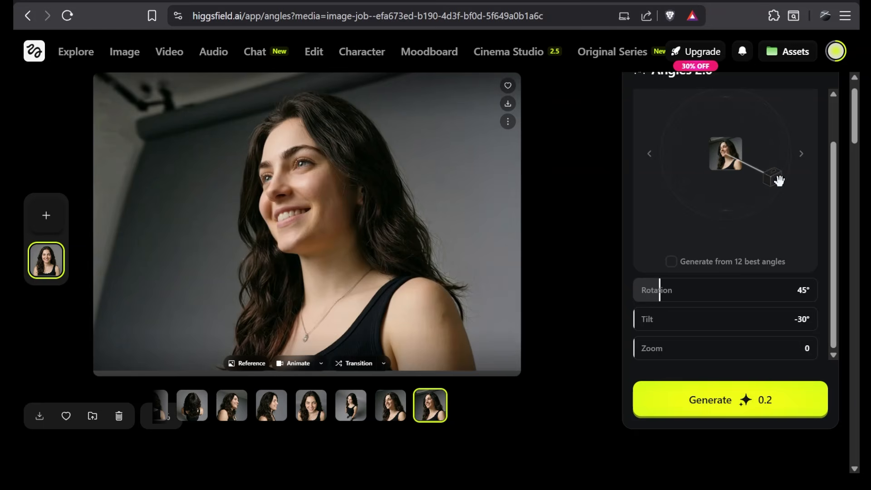
Generate another portrait view with the camera rotated to 315° at -30° tilt
{"action": "left_click_drag", "start_coordinate": [778, 181], "coordinate": [720, 220]}
{"action": "left_click", "coordinate": [744, 401]}
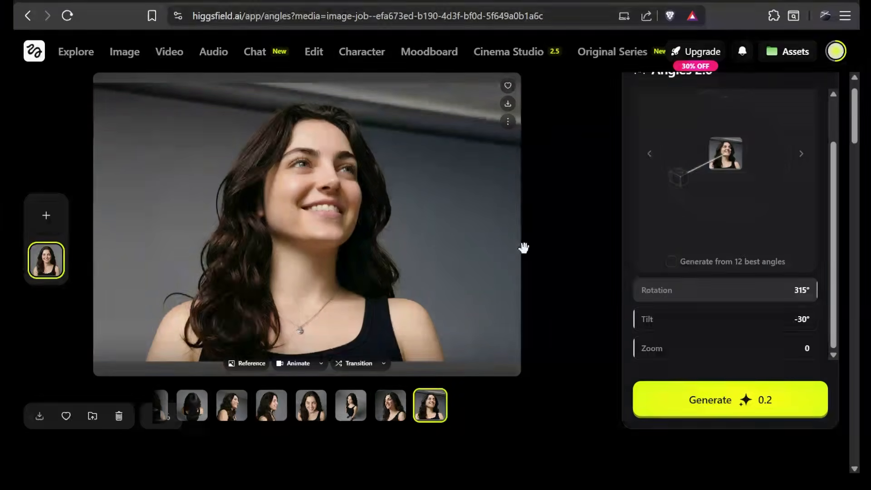
{"action": "left_click_drag", "start_coordinate": [836, 198], "coordinate": [830, 151]}
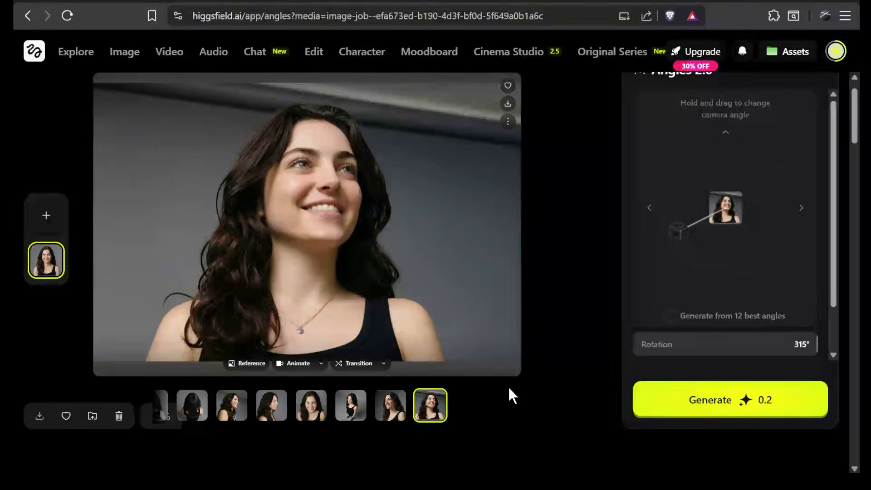
Start a new Soul ID character, upload the woman's 13 angle photos and check the uploaded set
{"action": "mouse_move", "coordinate": [117, 51]}
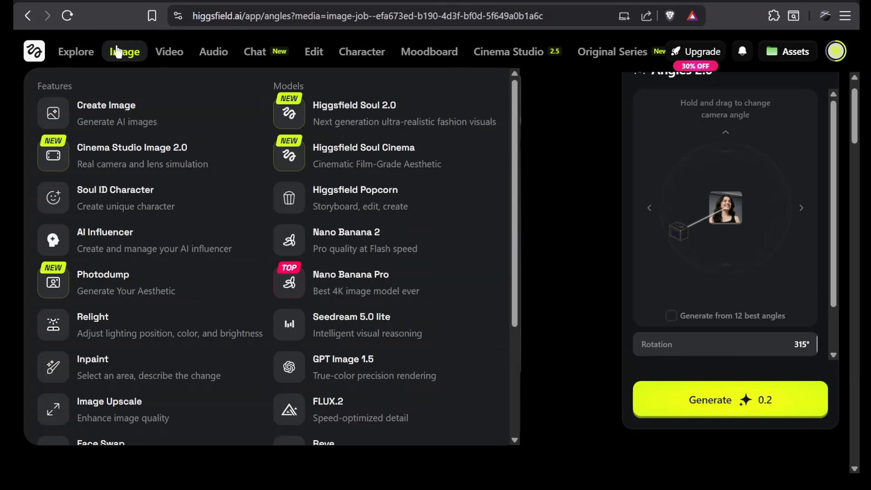
{"action": "left_click", "coordinate": [134, 201]}
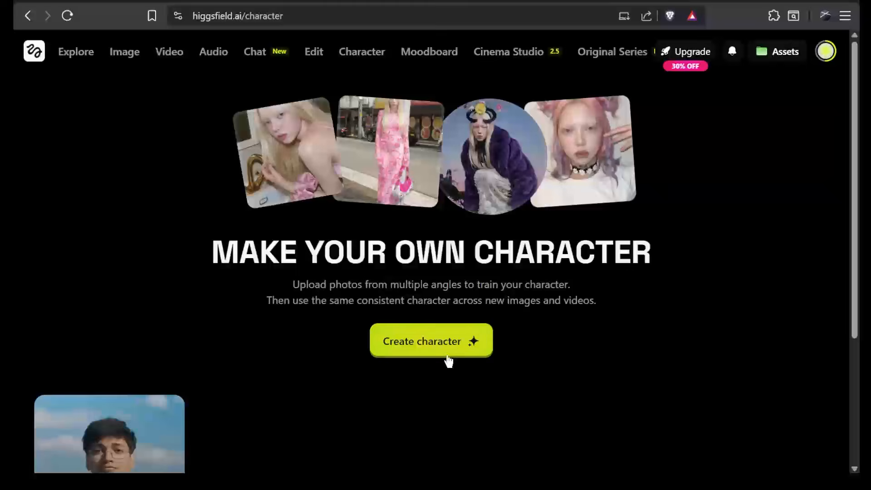
{"action": "left_click", "coordinate": [425, 343]}
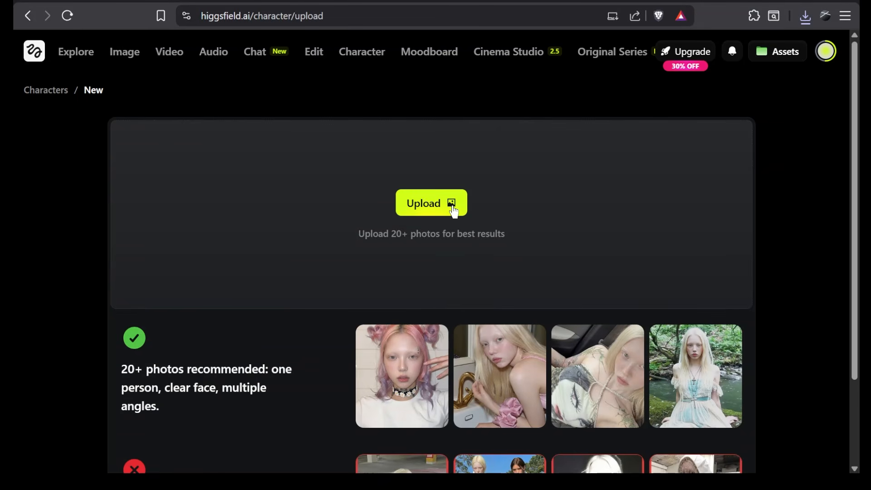
{"action": "left_click", "coordinate": [453, 206]}
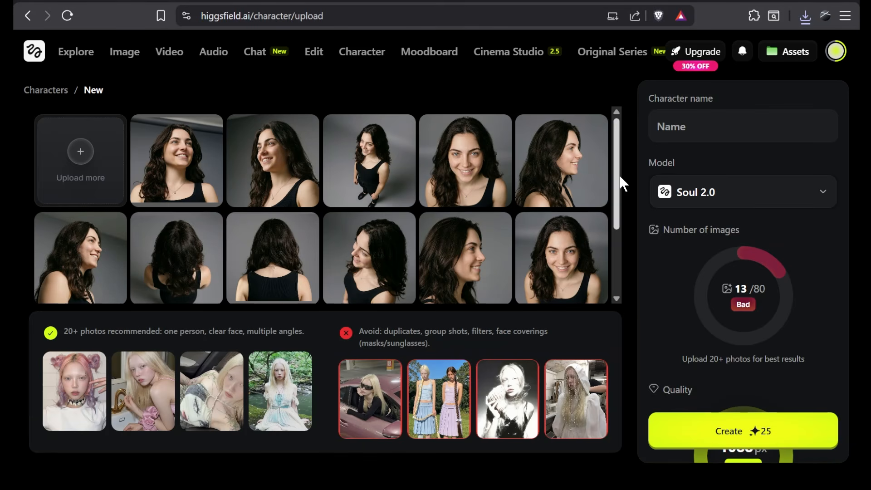
{"action": "left_click_drag", "start_coordinate": [625, 181], "coordinate": [619, 276]}
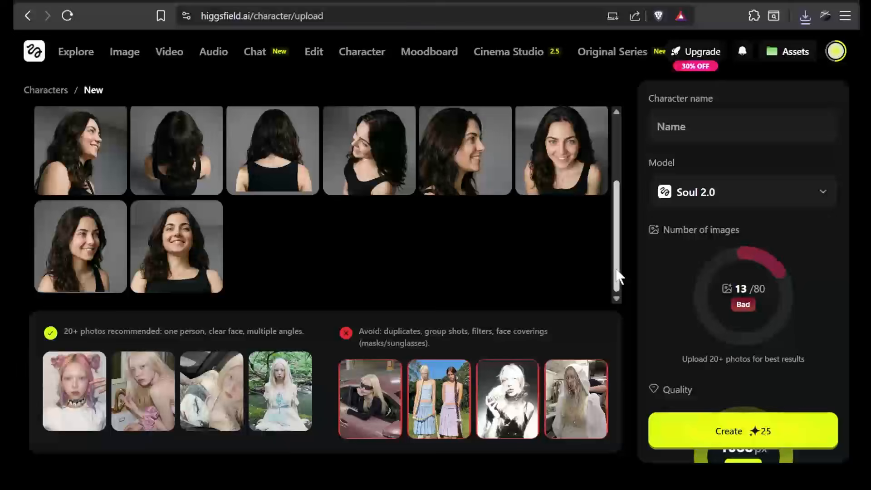
{"action": "scroll", "coordinate": [619, 276], "scroll_direction": "up", "scroll_amount": 5}
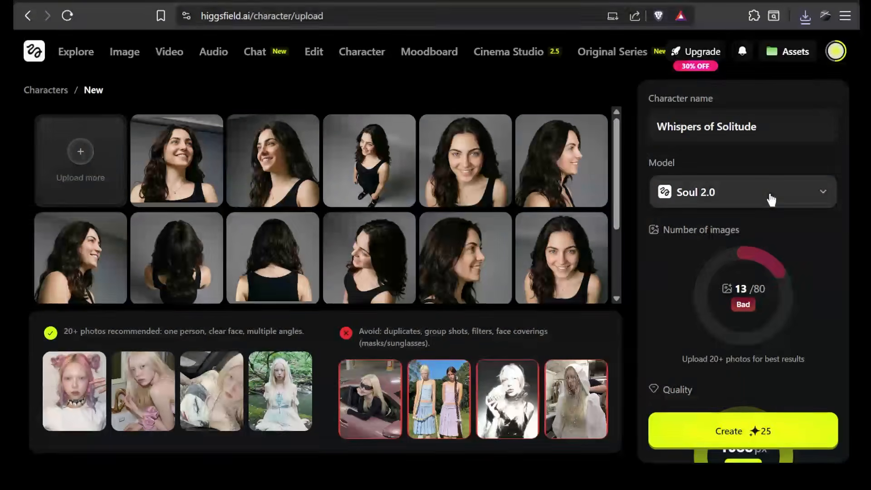
Examine the character's model choice, number of images and photo quality rating
{"action": "left_click", "coordinate": [798, 190]}
{"action": "left_click", "coordinate": [796, 191]}
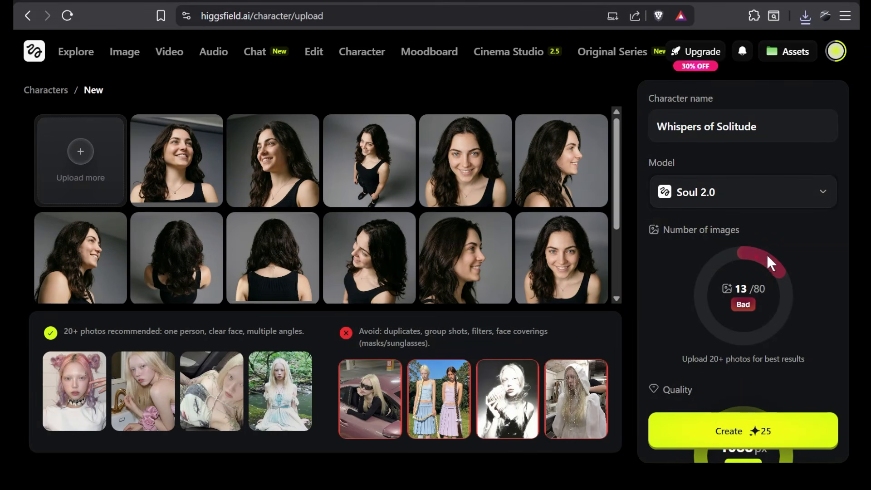
{"action": "scroll", "coordinate": [757, 309], "scroll_direction": "down", "scroll_amount": 1}
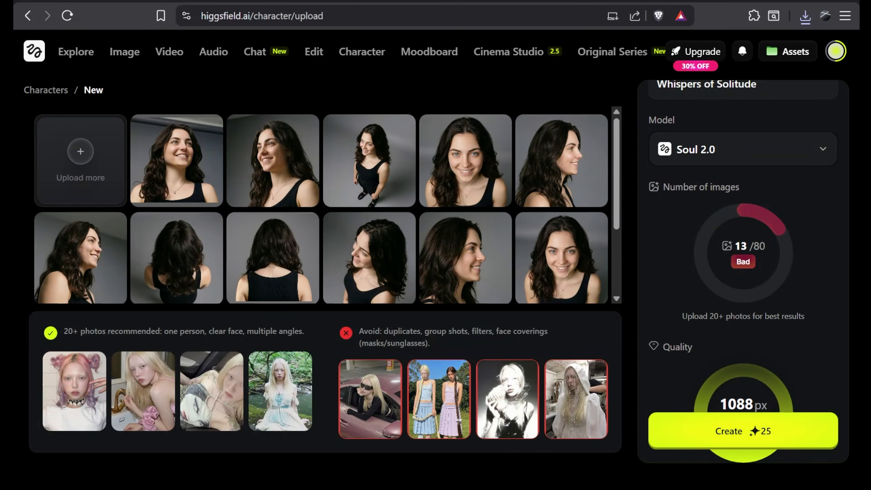
{"action": "double_click", "coordinate": [741, 246]}
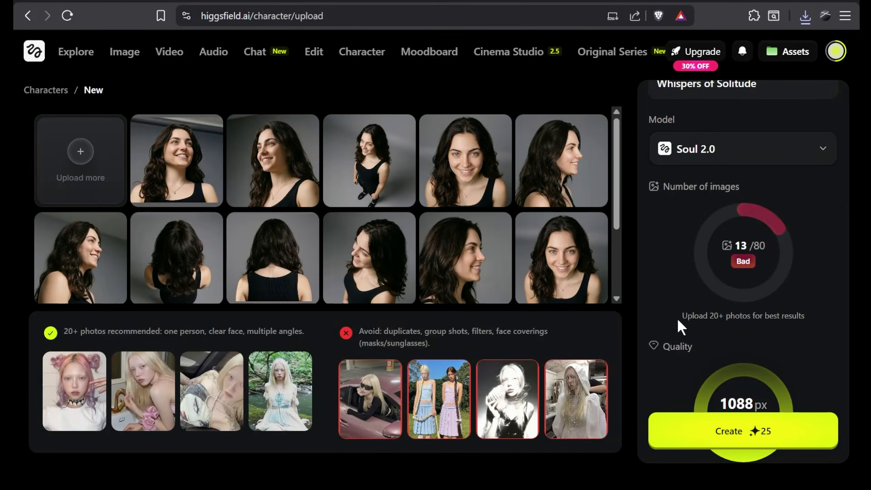
{"action": "left_click_drag", "start_coordinate": [676, 317], "coordinate": [802, 317]}
{"action": "left_click", "coordinate": [788, 283]}
{"action": "scroll", "coordinate": [734, 258], "scroll_direction": "down", "scroll_amount": 2}
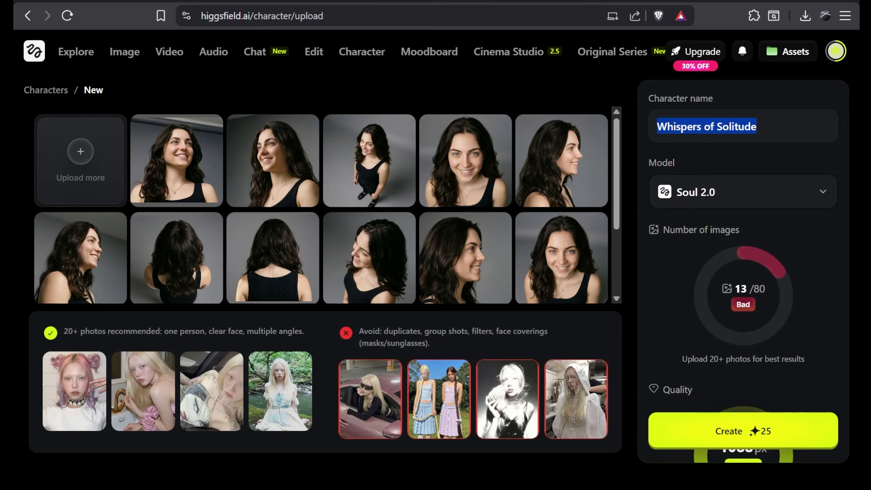
Enter the character's name and create the Soul 2.0 character from the uploaded photos
{"action": "type", "text": "Kyra"}
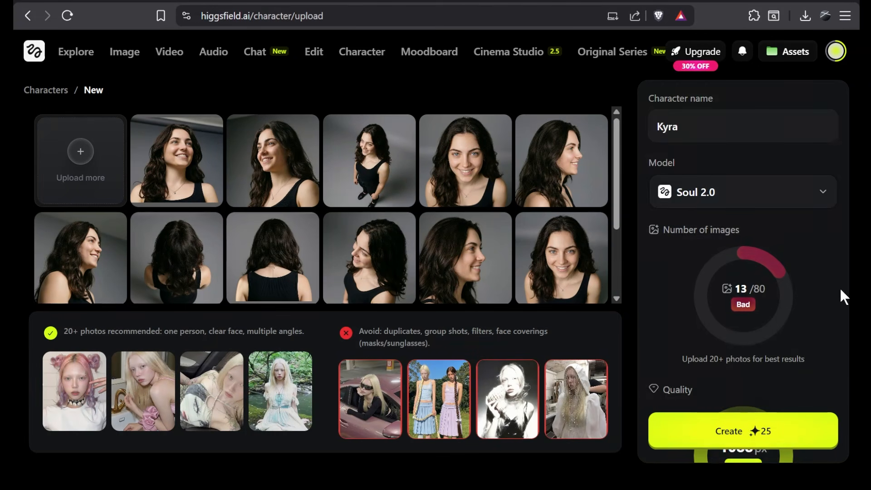
{"action": "scroll", "coordinate": [842, 297], "scroll_direction": "down", "scroll_amount": 3}
{"action": "left_click", "coordinate": [737, 440]}
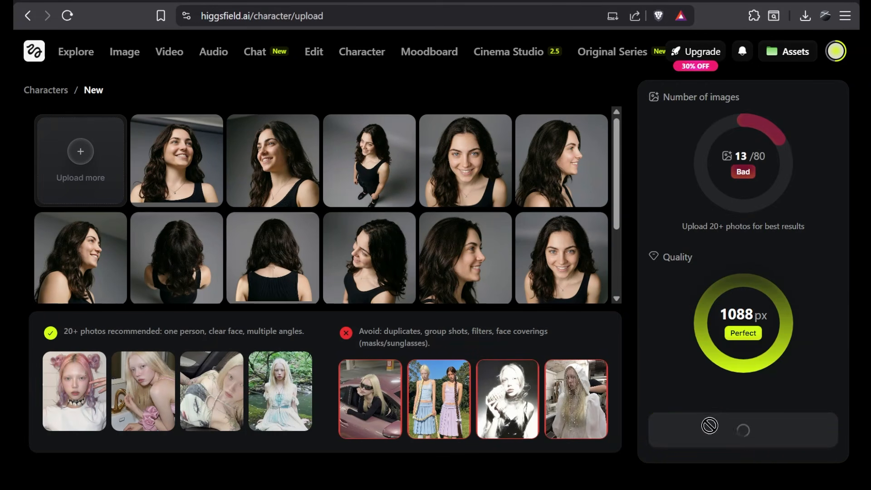
{"action": "scroll", "coordinate": [596, 332], "scroll_direction": "down", "scroll_amount": 4}
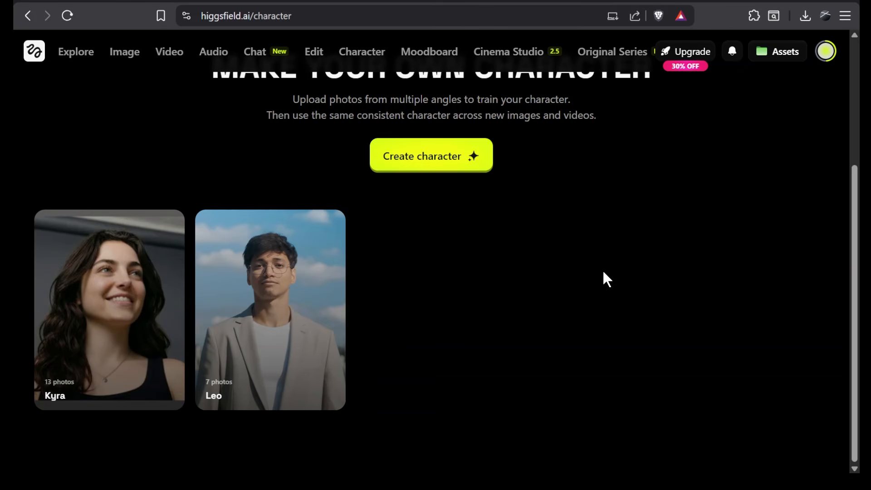
Open Cinema Studio
{"action": "left_click", "coordinate": [516, 57]}
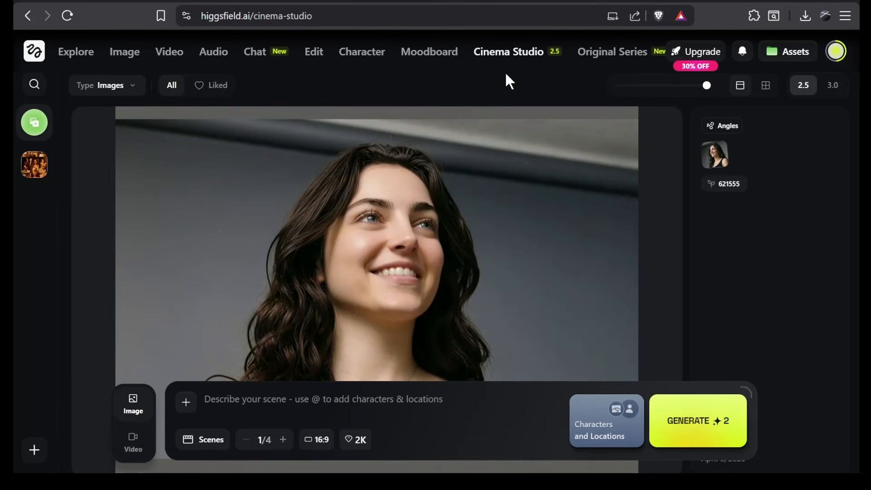
Switch the image generation mode from Scenes to Cinema 2.0
{"action": "mouse_move", "coordinate": [394, 272]}
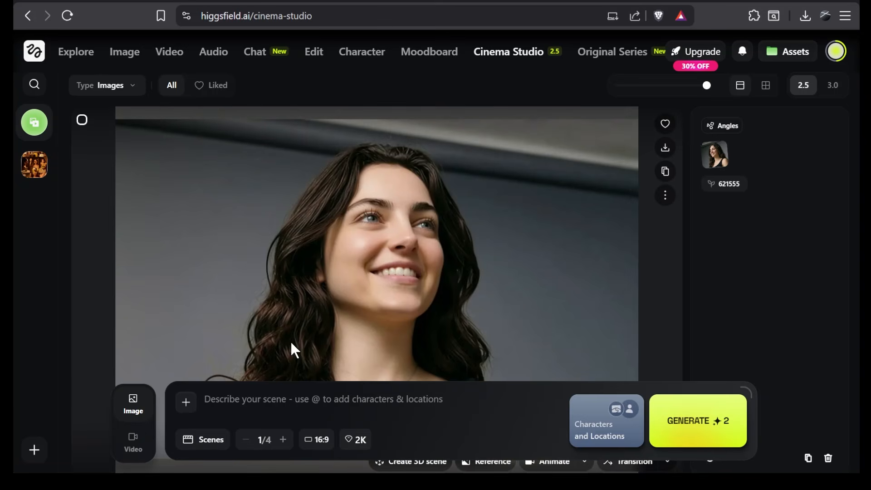
{"action": "left_click", "coordinate": [203, 449]}
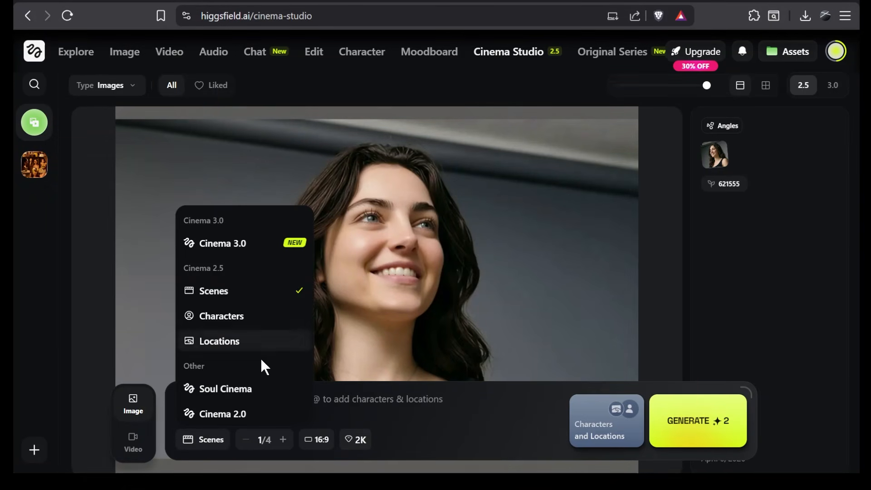
{"action": "left_click", "coordinate": [260, 417]}
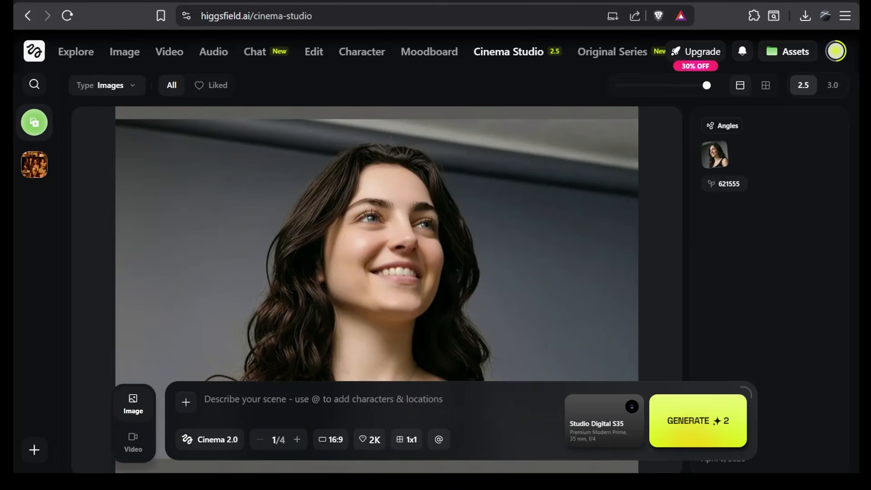
Browse the camera and lens options and choose the recommended Full-Frame Cine Digital setup with Swirl Bokeh Portrait lens, 50 mm, f/1.4
{"action": "left_click", "coordinate": [589, 426]}
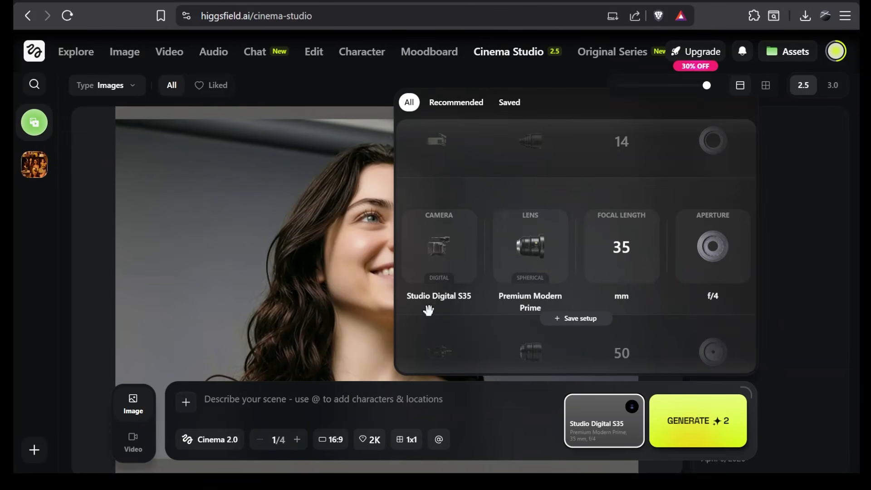
{"action": "left_click_drag", "start_coordinate": [429, 310], "coordinate": [429, 210]}
{"action": "left_click_drag", "start_coordinate": [426, 272], "coordinate": [431, 253]}
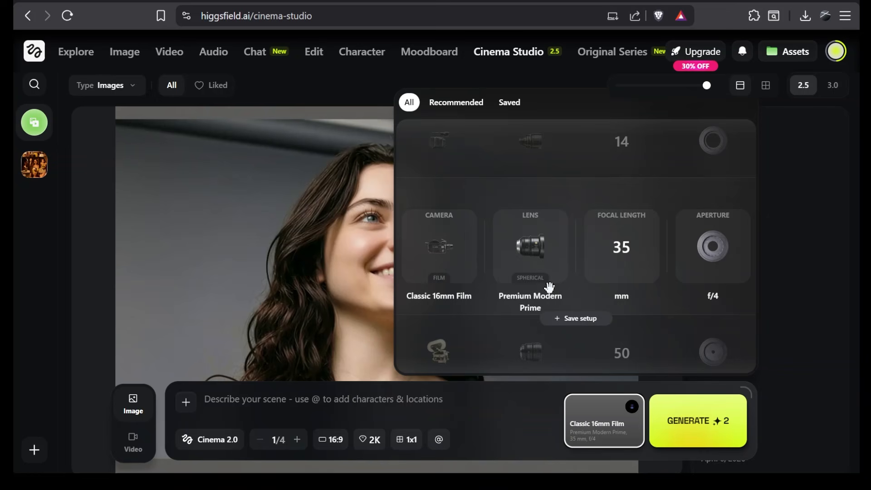
{"action": "left_click_drag", "start_coordinate": [549, 287], "coordinate": [546, 224]}
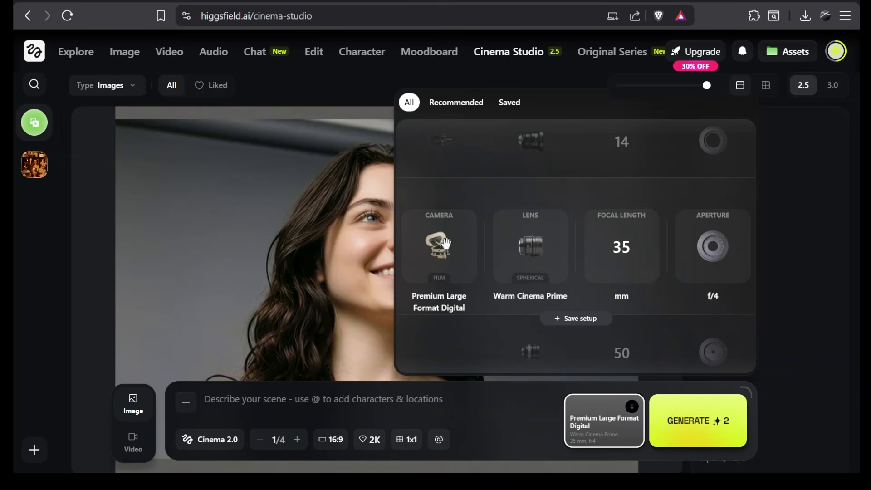
{"action": "mouse_move", "coordinate": [444, 243]}
{"action": "left_mouse_down"}
{"action": "mouse_move", "coordinate": [439, 307]}
{"action": "mouse_move", "coordinate": [447, 256]}
{"action": "left_mouse_up"}
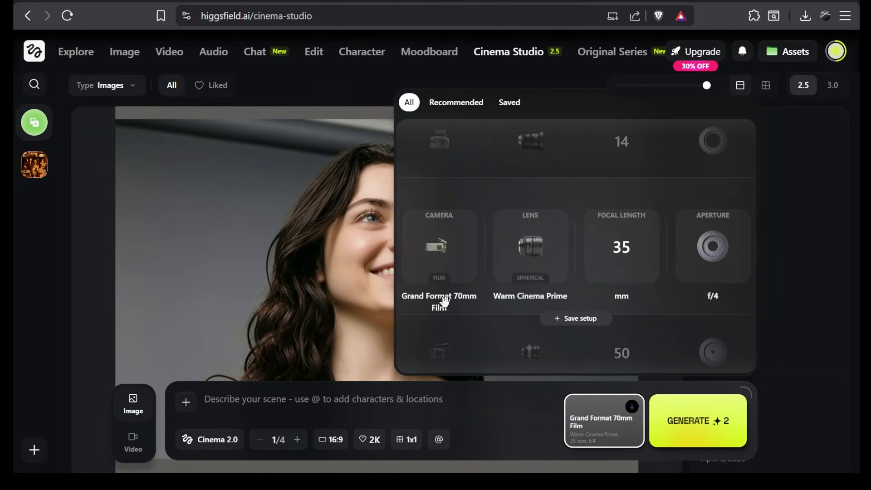
{"action": "left_click_drag", "start_coordinate": [444, 302], "coordinate": [507, 249]}
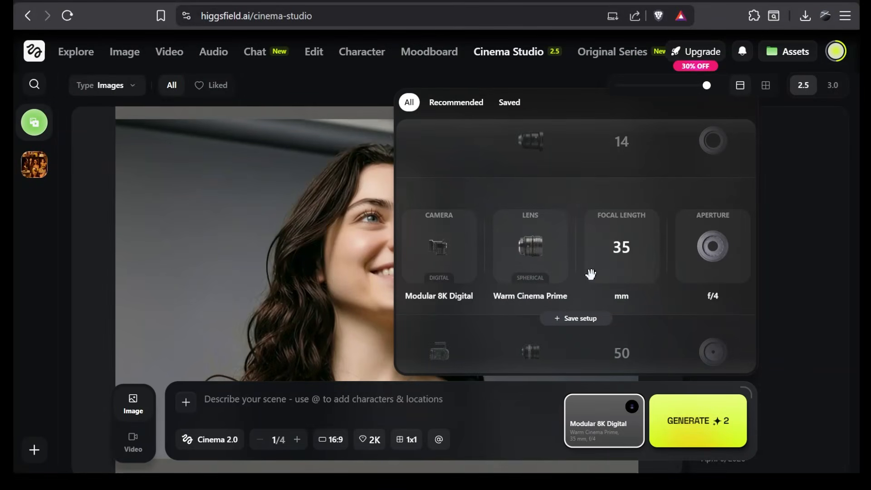
{"action": "left_click", "coordinate": [463, 103]}
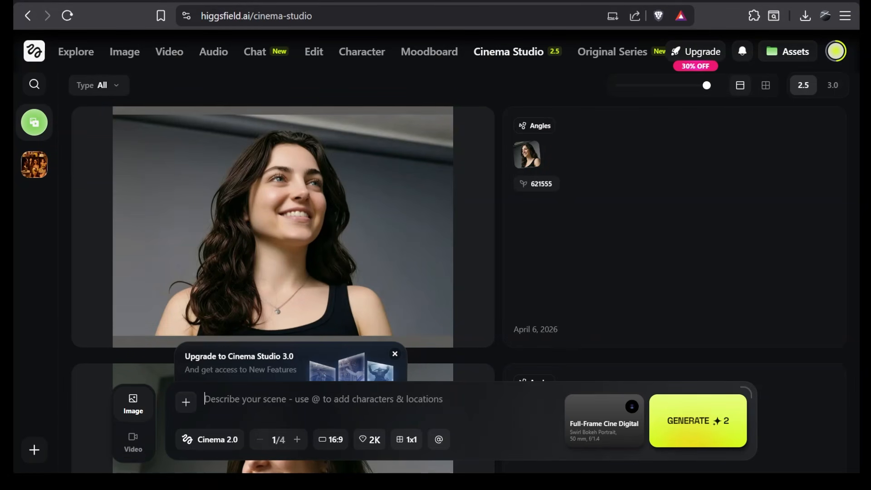
Generate two images of the saved character standing on a serene mountain trail at golden hour in high-performance hiking gear, wide-angle cinematic shot
{"action": "type", "text": "@"}
{"action": "key", "text": "Return"}
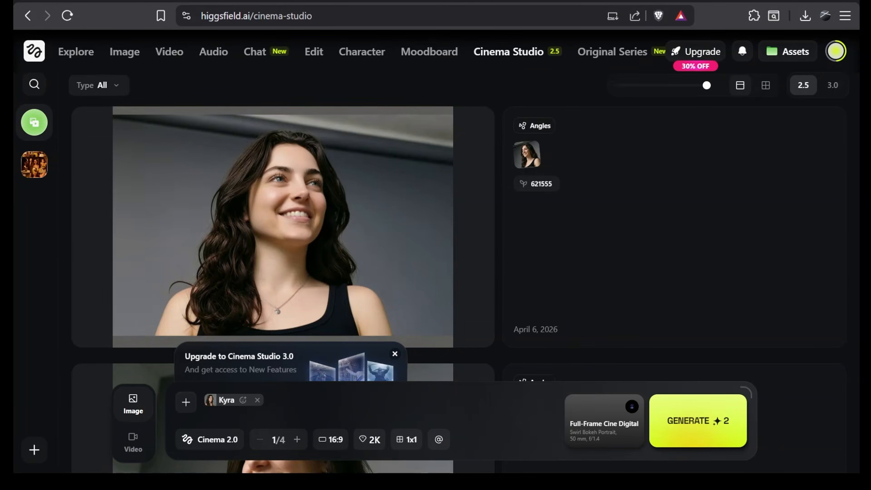
{"action": "type", "text": "standing on a serene mountain trail during the golden hour. She is wearing high-performance hiking gear. Wide-angle cinematic shot, vibrant sunset colors, forest background, 4k resolution, highly detailed texture."}
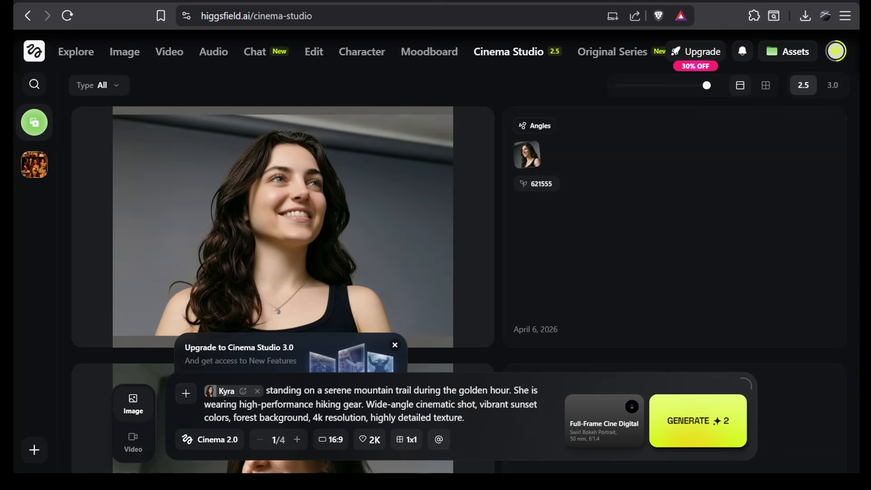
{"action": "left_click", "coordinate": [297, 440]}
{"action": "left_click", "coordinate": [718, 422]}
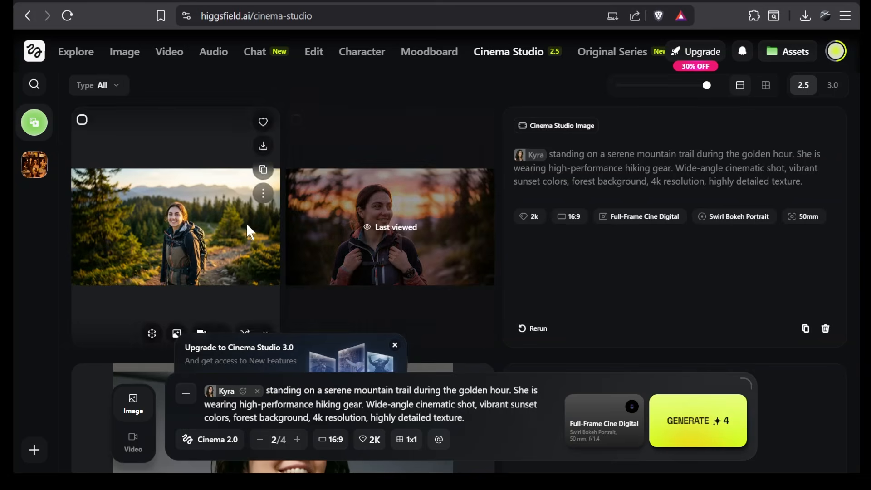
Inspect both generated mountain trail images at full size for the character's consistency
{"action": "left_click", "coordinate": [199, 247]}
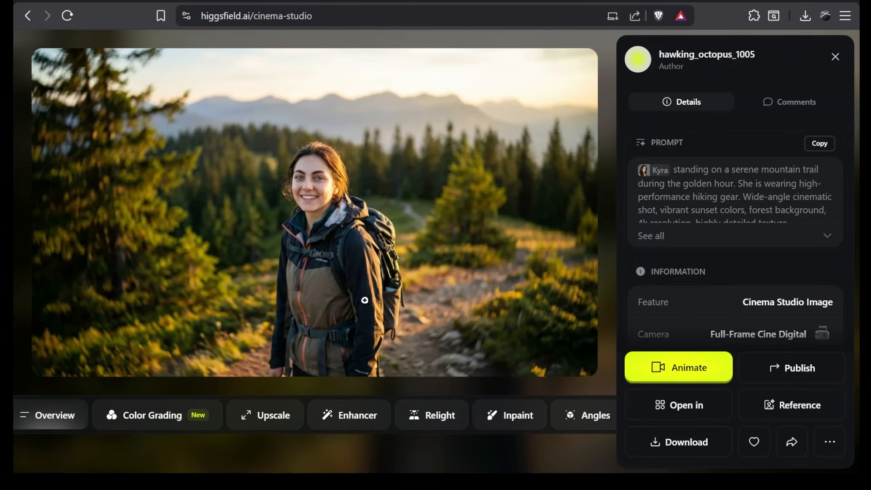
{"action": "key", "text": "Right"}
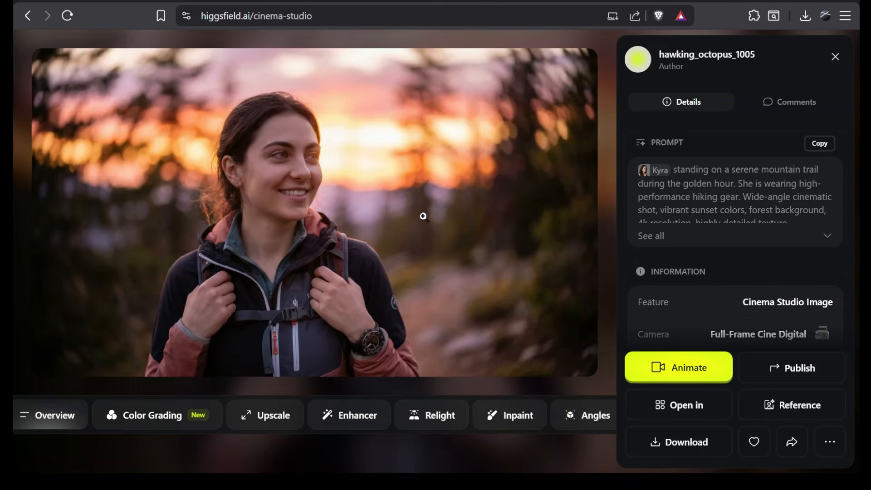
{"action": "left_click", "coordinate": [835, 56]}
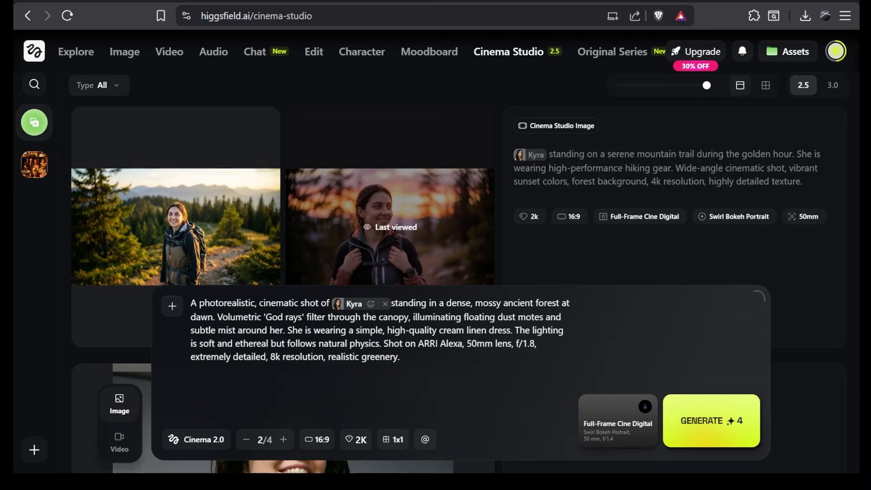
Generate two 16:9 images of the character in a mossy ancient forest at dawn in a cream linen dress, and inspect both
{"action": "left_click", "coordinate": [724, 419]}
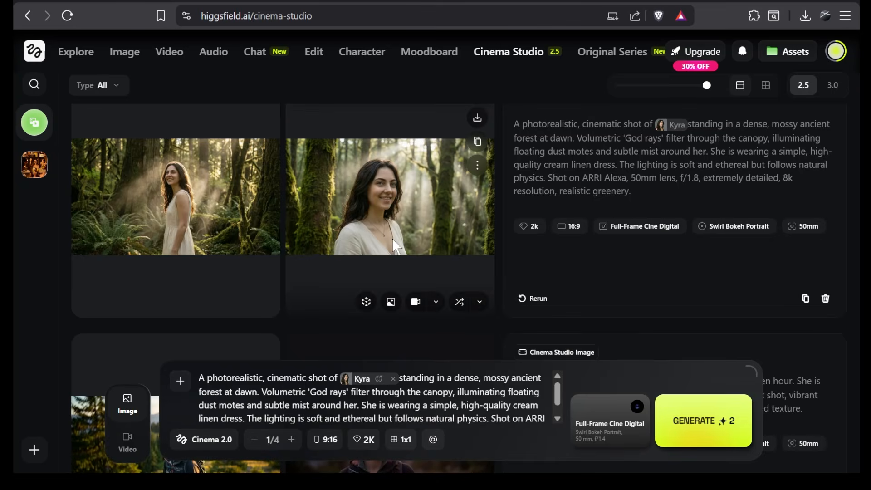
{"action": "left_click", "coordinate": [395, 245]}
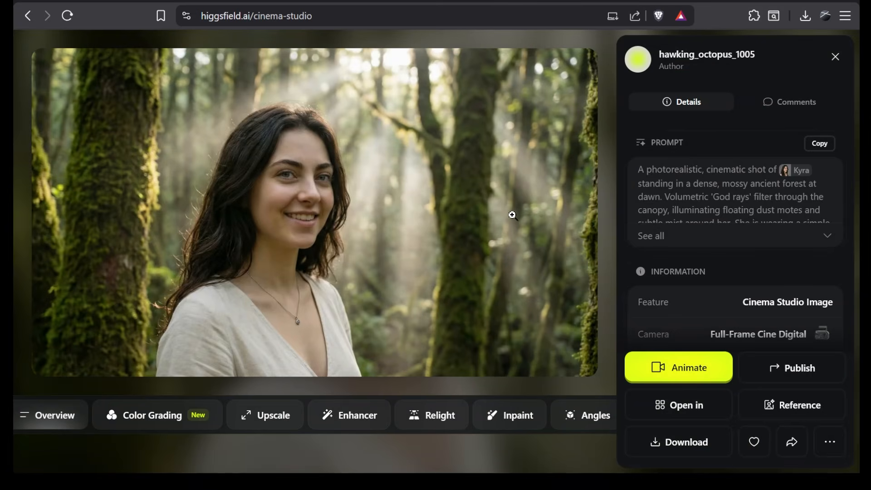
{"action": "left_click", "coordinate": [570, 453]}
{"action": "left_click", "coordinate": [191, 213]}
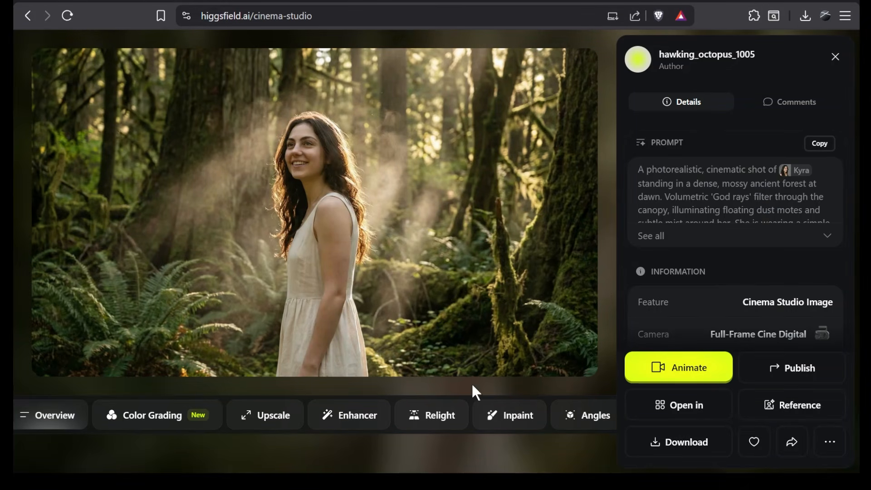
{"action": "left_click", "coordinate": [504, 460]}
Inspect the vertical 9:16 forest images of the character at full size
{"action": "scroll", "coordinate": [346, 183], "scroll_direction": "down", "scroll_amount": 2}
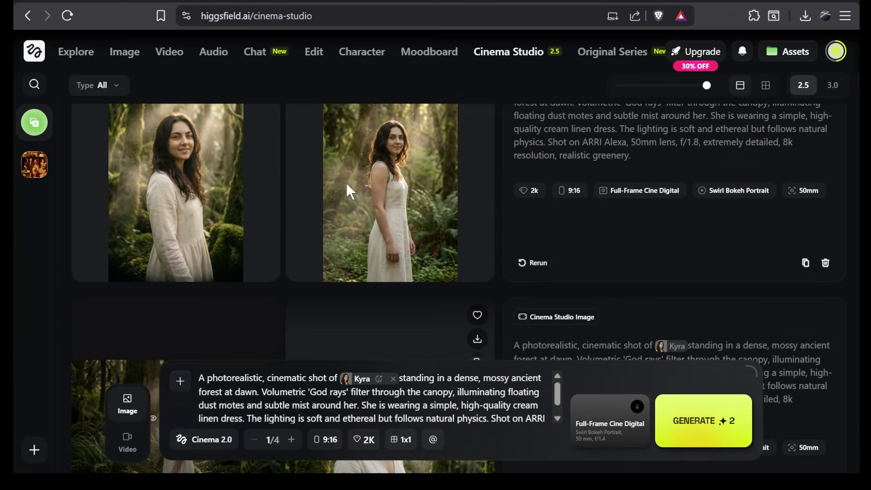
{"action": "left_click", "coordinate": [368, 208]}
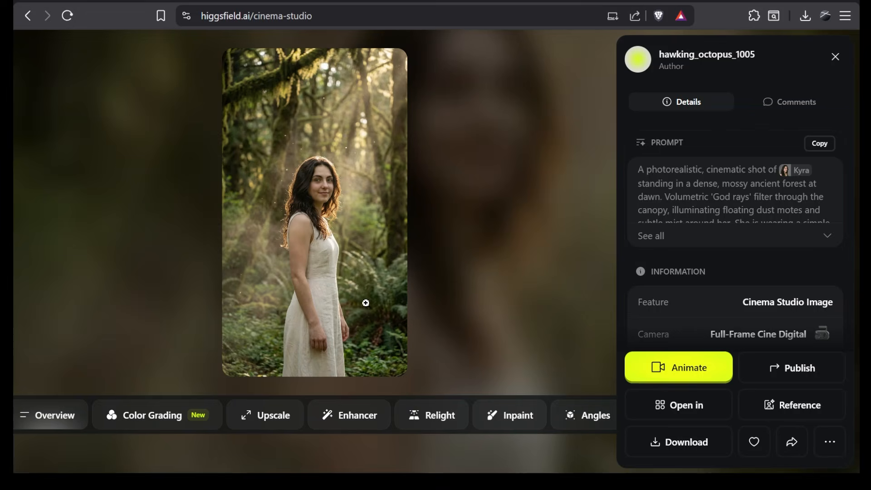
{"action": "left_click", "coordinate": [521, 287]}
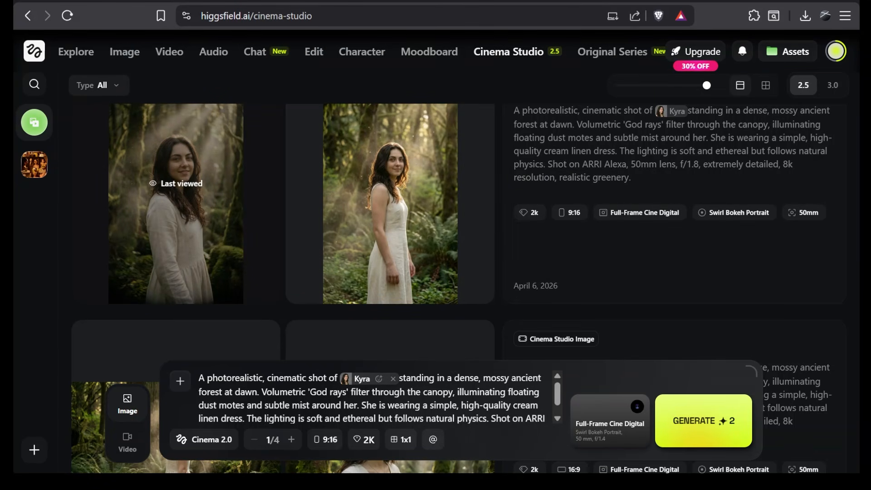
Clear the scene prompt and set up a video using the 9:16 forest image with the sleeveless dress as the start frame
{"action": "triple_click", "coordinate": [372, 398]}
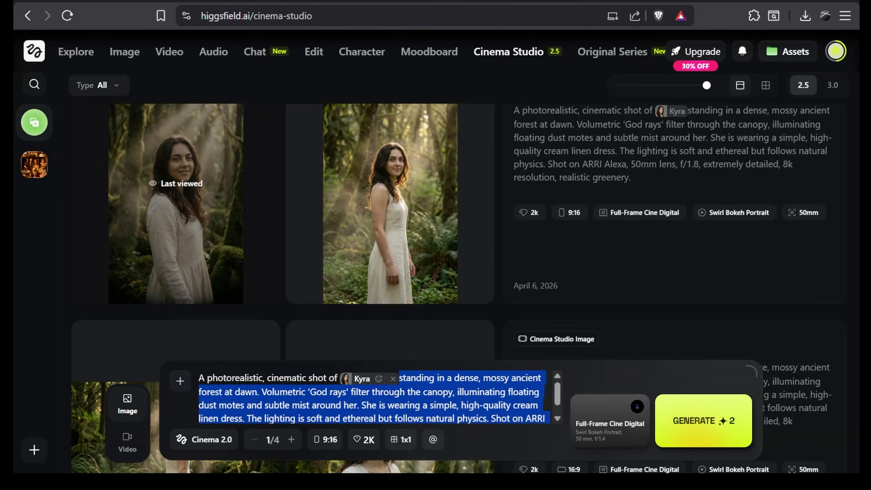
{"action": "key", "text": "BackSpace"}
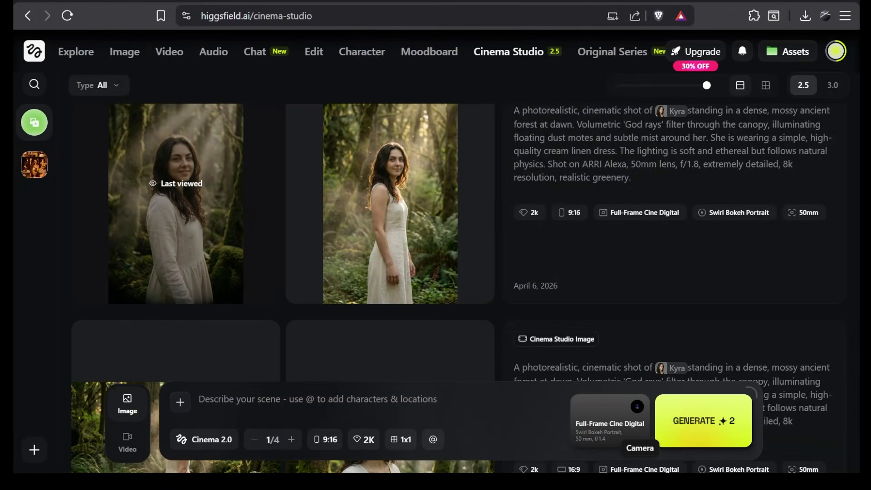
{"action": "left_click", "coordinate": [127, 442]}
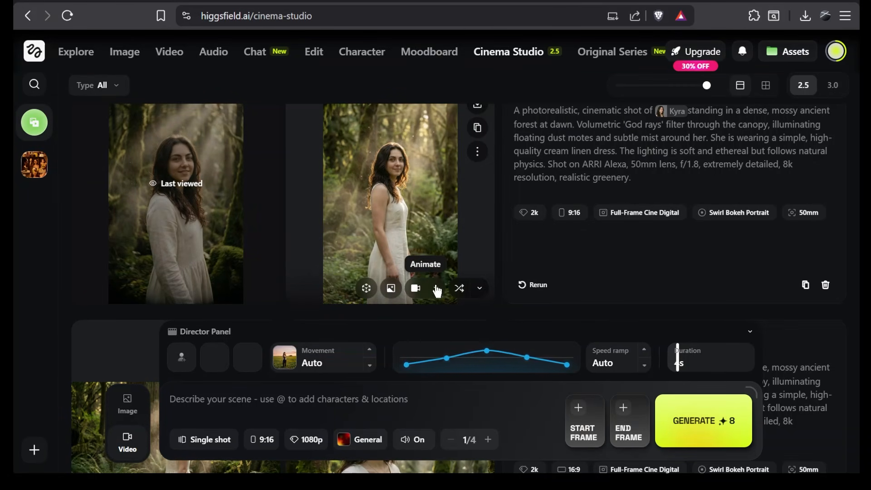
{"action": "mouse_move", "coordinate": [420, 300]}
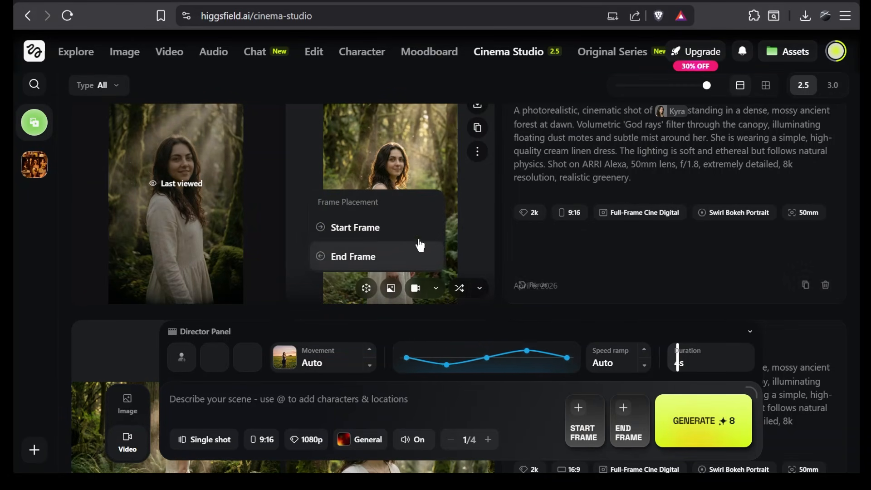
{"action": "left_click", "coordinate": [380, 229]}
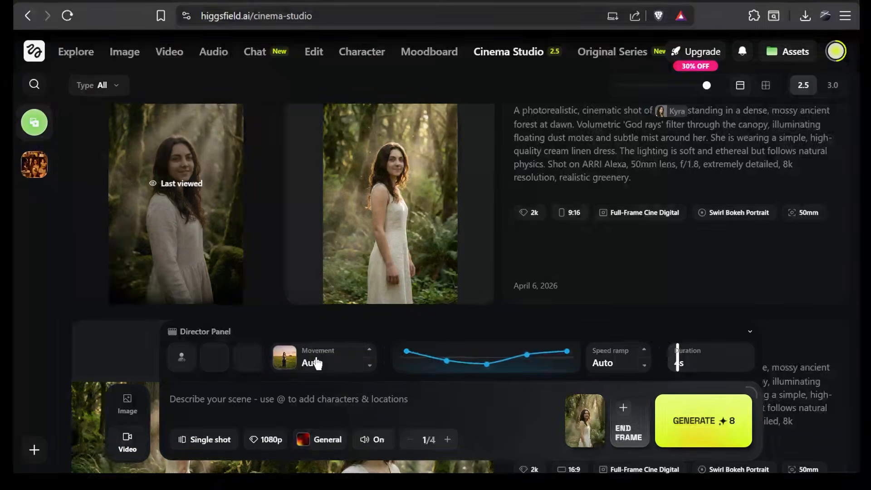
Review the available camera movements and set the video's movement to Orbit around
{"action": "left_click", "coordinate": [319, 364]}
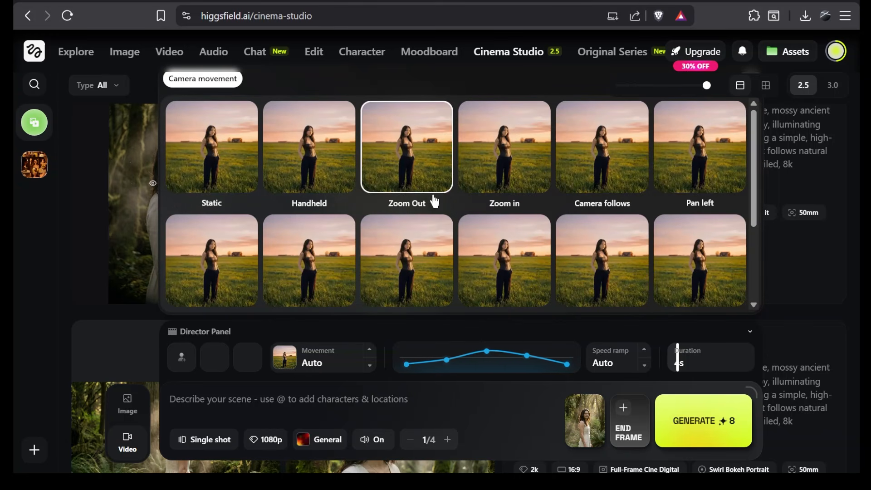
{"action": "key", "text": "ctrl+minus"}
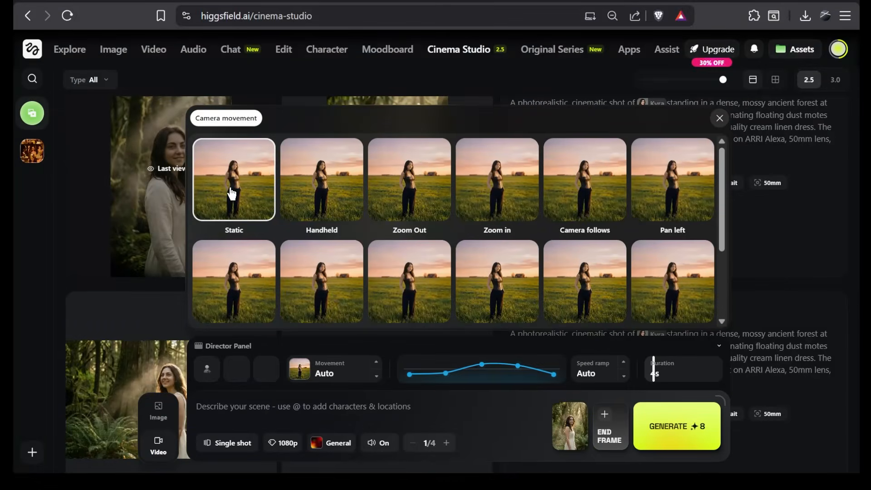
{"action": "scroll", "coordinate": [396, 190], "scroll_direction": "down", "scroll_amount": 2}
{"action": "scroll", "coordinate": [394, 195], "scroll_direction": "up", "scroll_amount": 2}
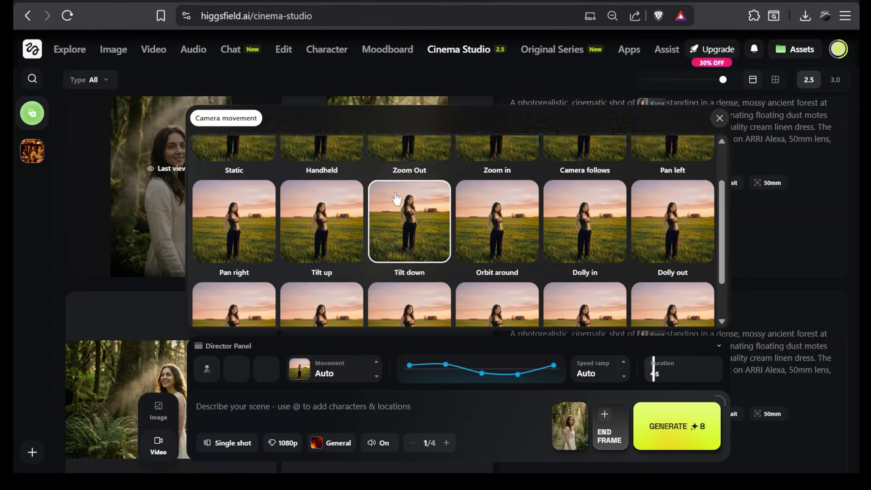
{"action": "scroll", "coordinate": [390, 199], "scroll_direction": "down", "scroll_amount": 3}
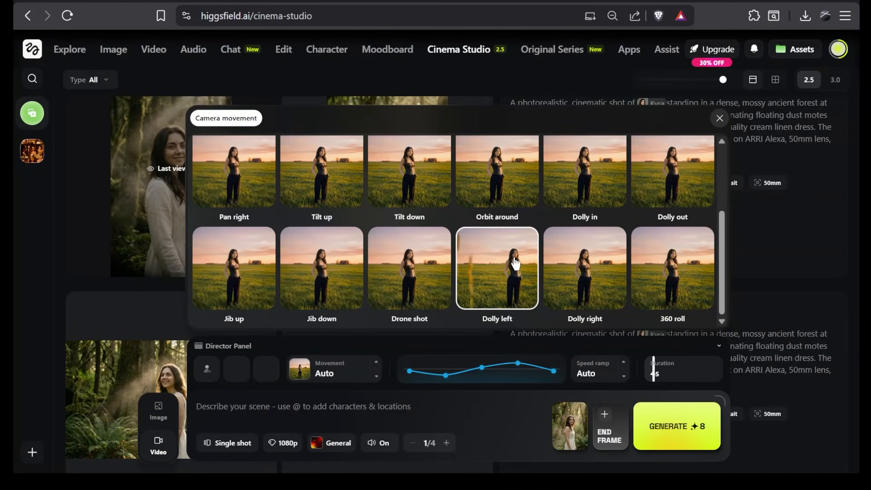
{"action": "scroll", "coordinate": [450, 306], "scroll_direction": "up", "scroll_amount": 2}
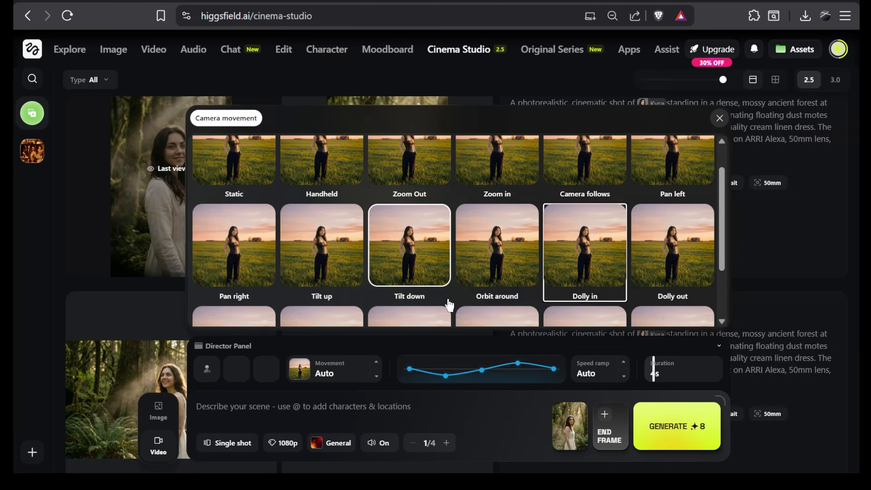
{"action": "left_click", "coordinate": [493, 267]}
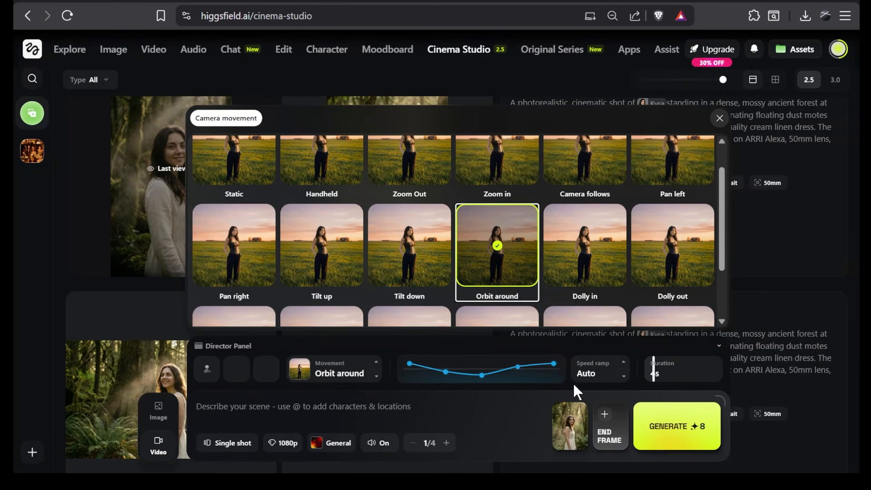
Close the camera movement gallery and set the video's speed ramp to Ramp Up
{"action": "left_click", "coordinate": [600, 377]}
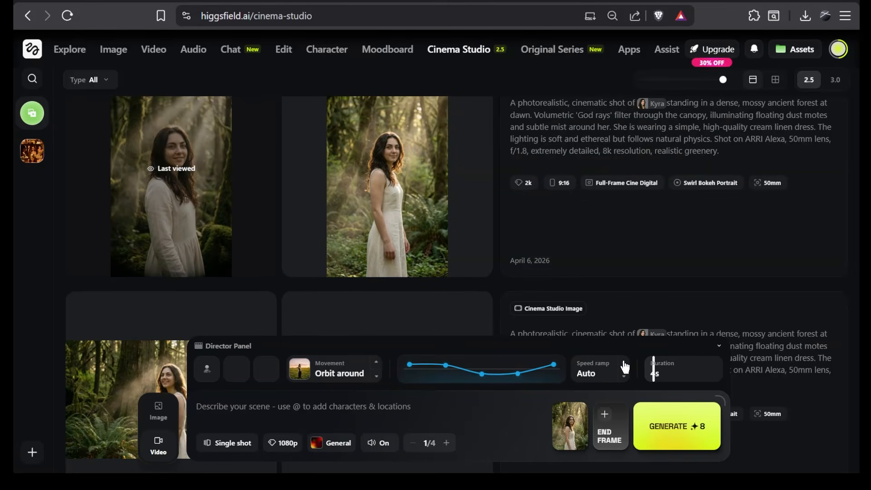
{"action": "left_click", "coordinate": [613, 372]}
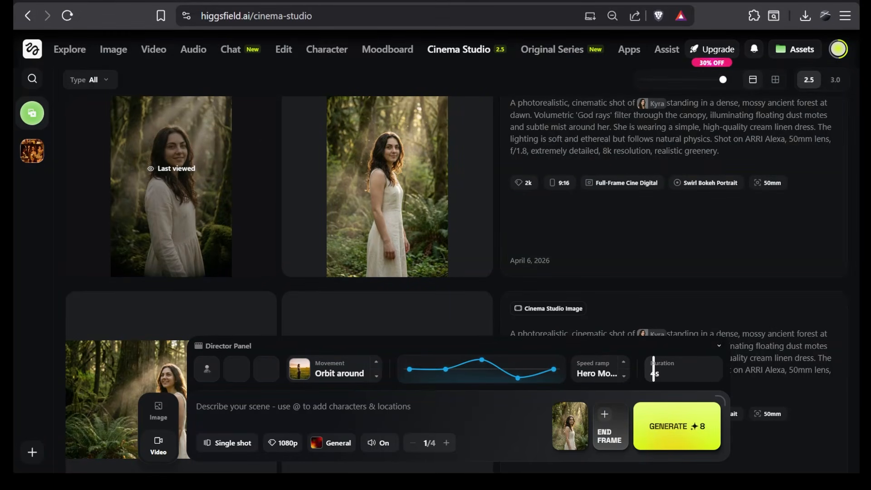
{"action": "left_click", "coordinate": [623, 371]}
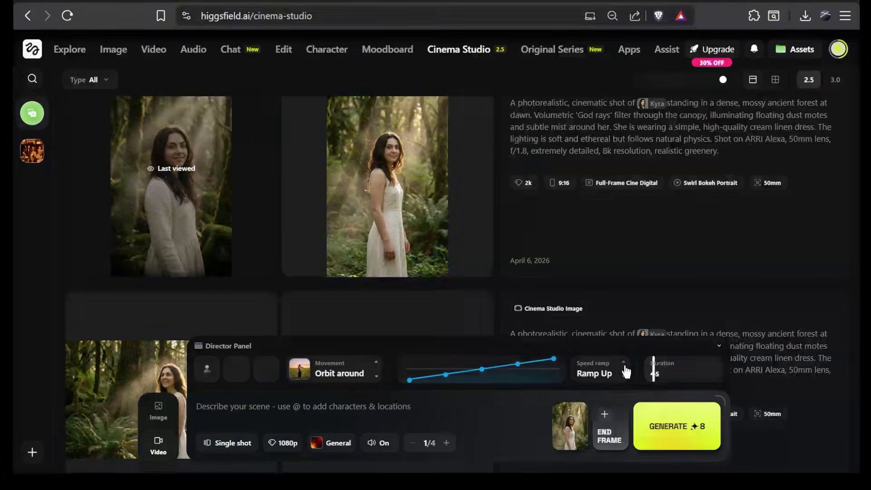
Try a Slow-mo speed ramp with a reshaped curve, settle on the Auto ramp, and set the video's duration to 5 seconds
{"action": "left_click", "coordinate": [625, 362]}
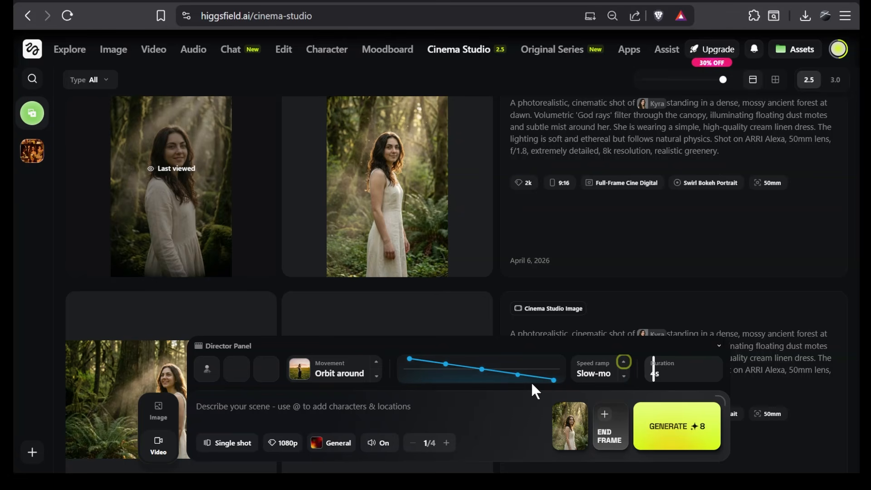
{"action": "left_click_drag", "start_coordinate": [554, 381], "coordinate": [519, 361]}
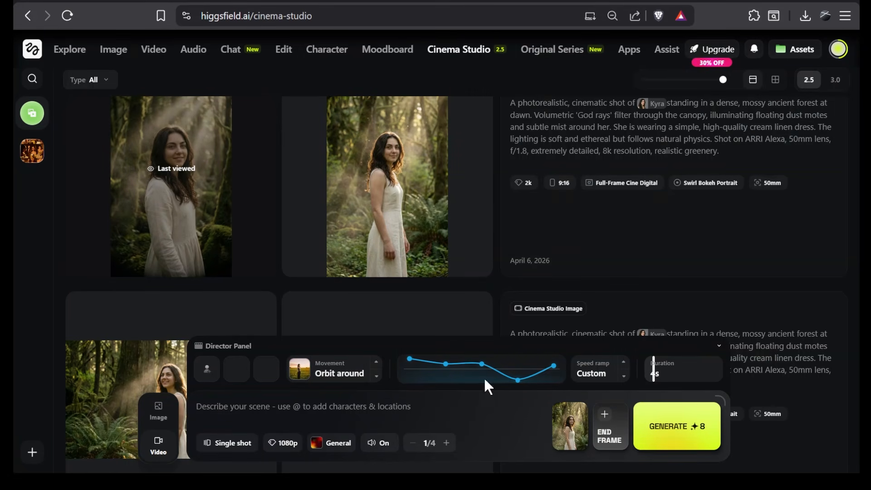
{"action": "left_click", "coordinate": [623, 371]}
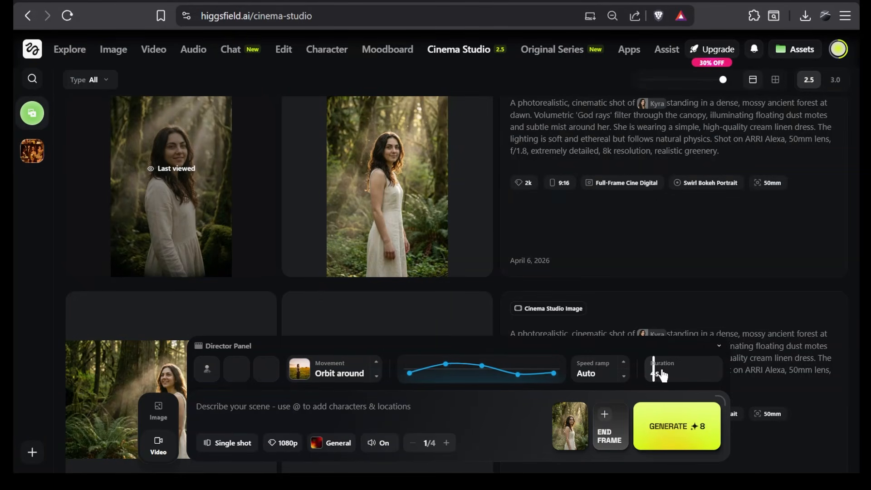
{"action": "left_click_drag", "start_coordinate": [656, 372], "coordinate": [659, 372]}
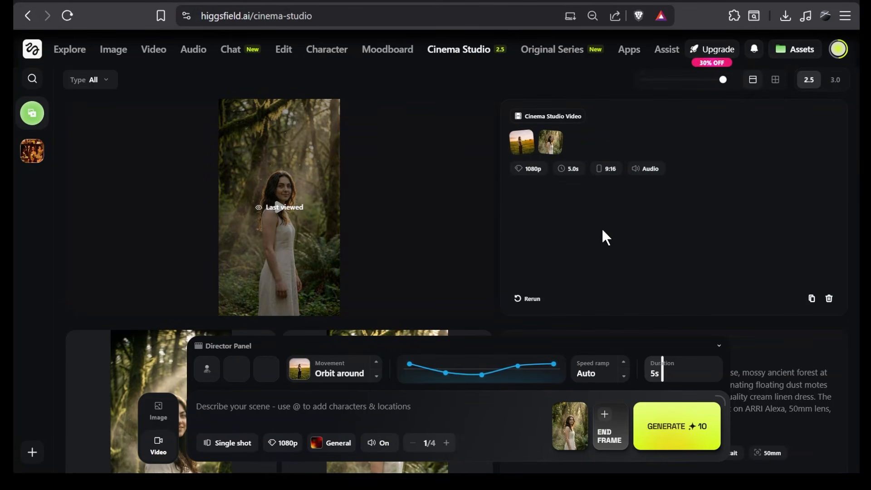
Browse the earlier forest images and switch the video's shot control to Multi-shot Manual
{"action": "scroll", "coordinate": [603, 230], "scroll_direction": "down", "scroll_amount": 10}
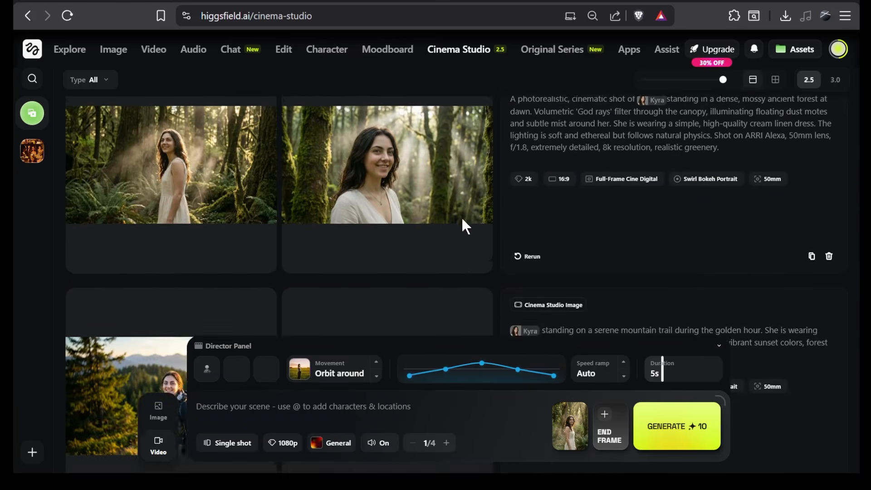
{"action": "scroll", "coordinate": [462, 217], "scroll_direction": "up", "scroll_amount": 3}
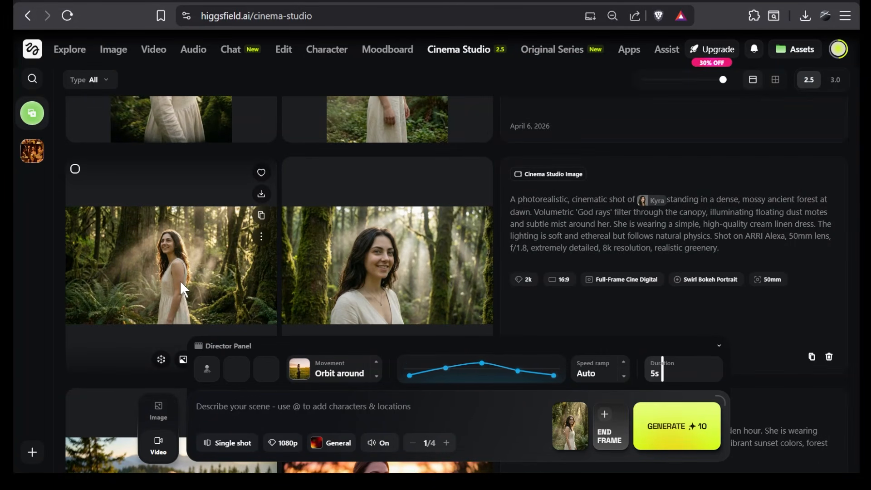
{"action": "scroll", "coordinate": [184, 292], "scroll_direction": "down", "scroll_amount": 3}
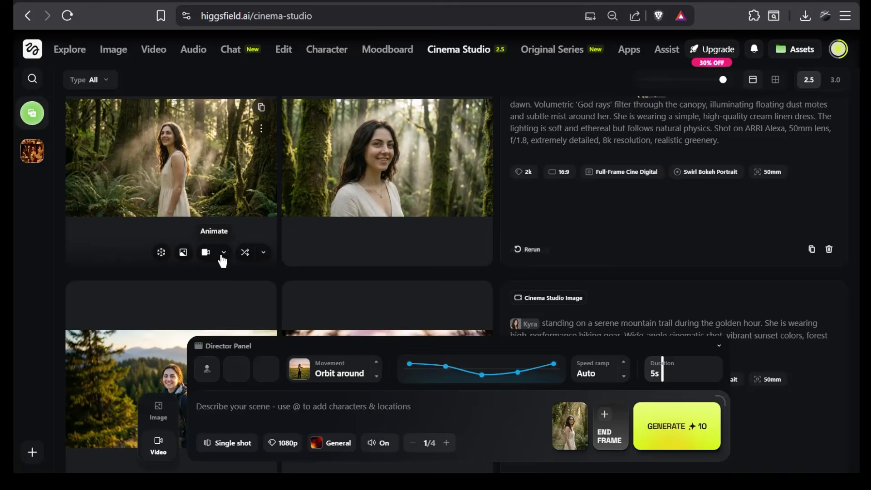
{"action": "left_click", "coordinate": [225, 446]}
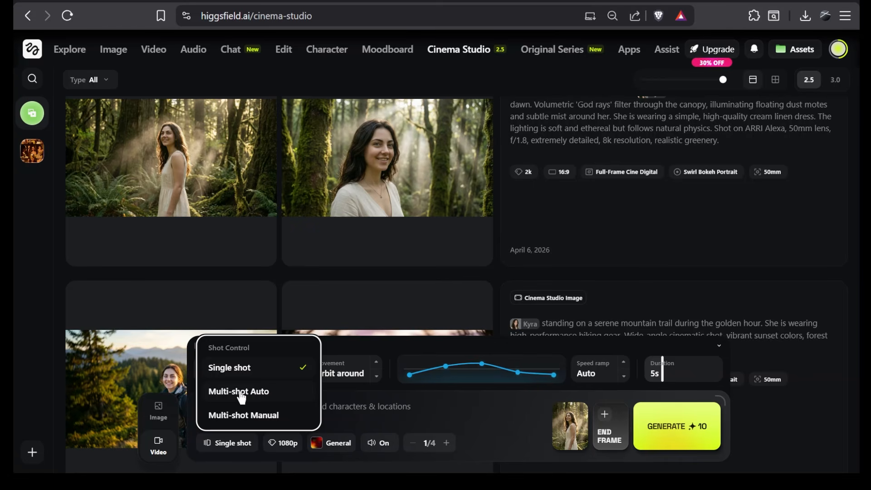
{"action": "left_click", "coordinate": [254, 427]}
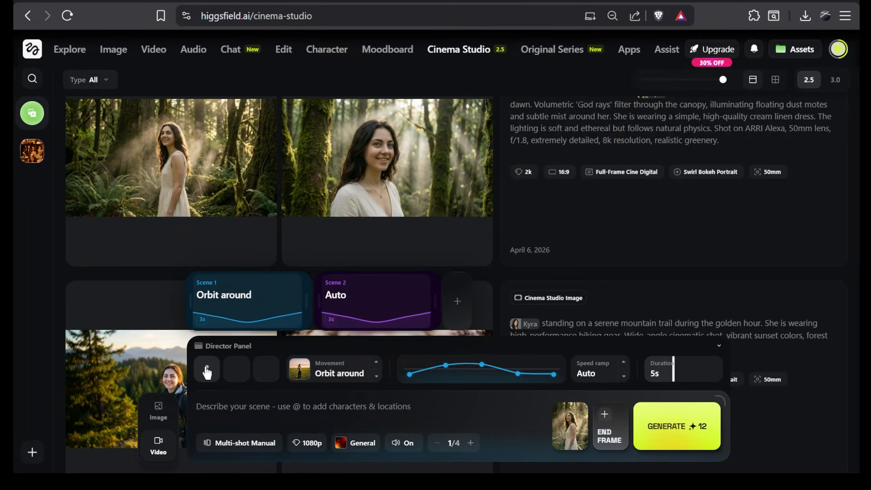
Add the character Kyra to Scene 1 with Dolly in movement and the prompt "The camera pans towards Kyra as she turns slightly to her left."
{"action": "left_click", "coordinate": [209, 378]}
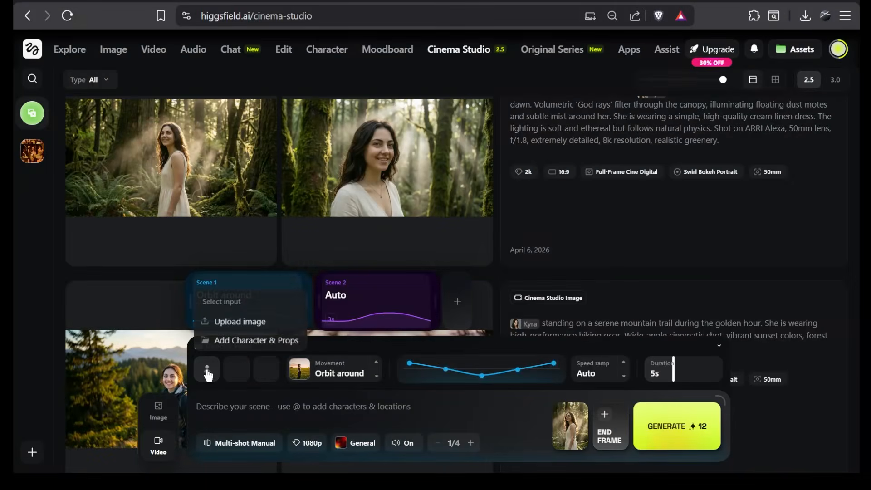
{"action": "left_click", "coordinate": [222, 341]}
{"action": "mouse_move", "coordinate": [431, 202]}
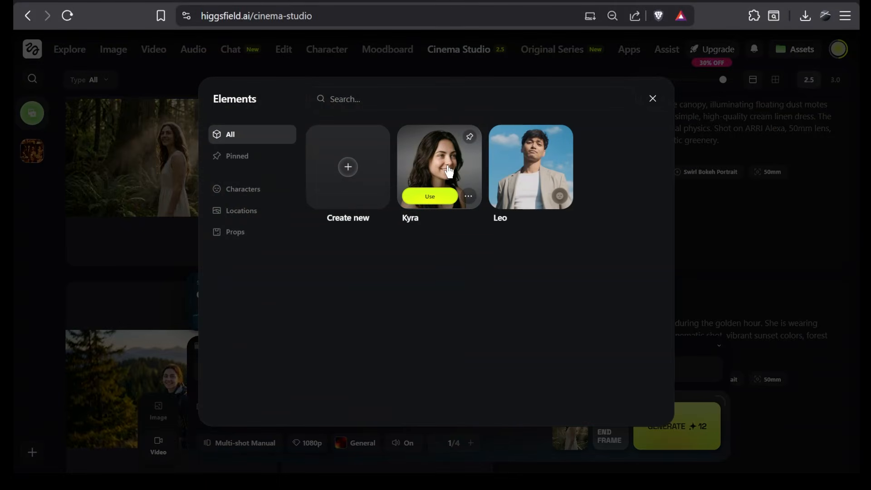
{"action": "left_click", "coordinate": [431, 197]}
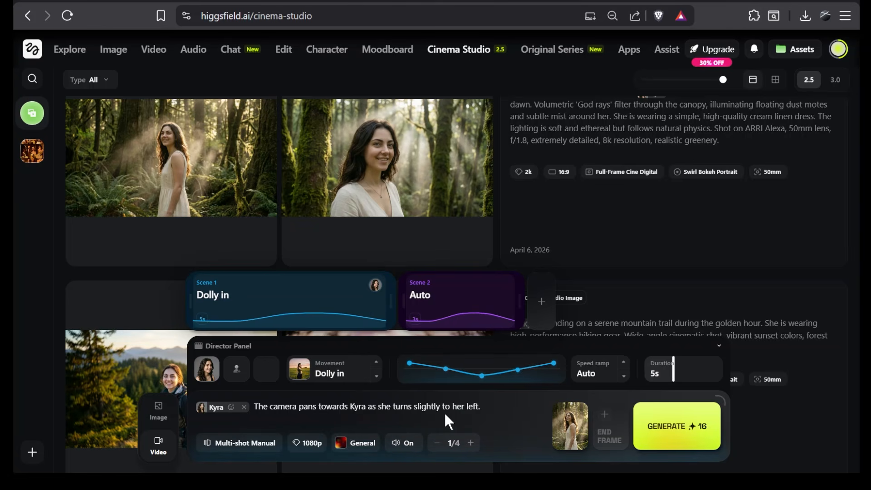
Turn off the video's audio and shorten Scene 1 to 3 seconds
{"action": "left_click", "coordinate": [400, 442]}
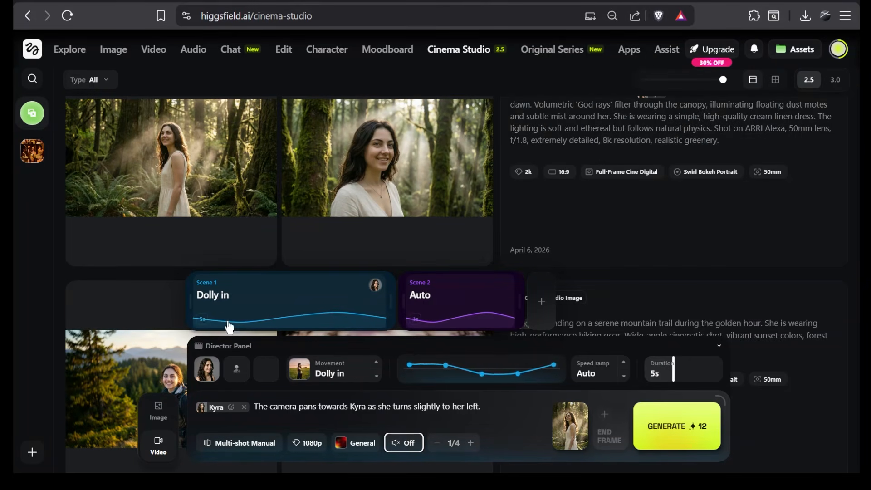
{"action": "left_click_drag", "start_coordinate": [390, 303], "coordinate": [307, 304]}
Write Scene 2 as a bird view of Kyra twirling around, and add a 2-second Scene 3 with a sunlit close-up of her face
{"action": "left_click", "coordinate": [360, 306]}
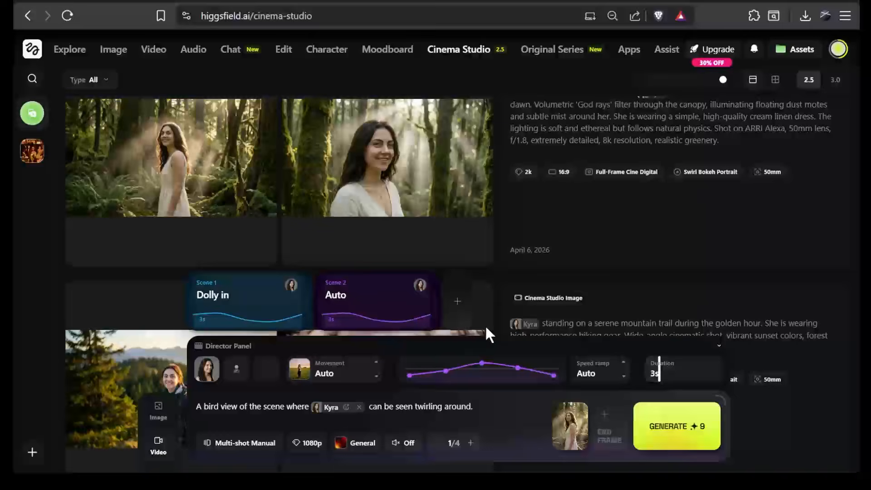
{"action": "left_click", "coordinate": [458, 303]}
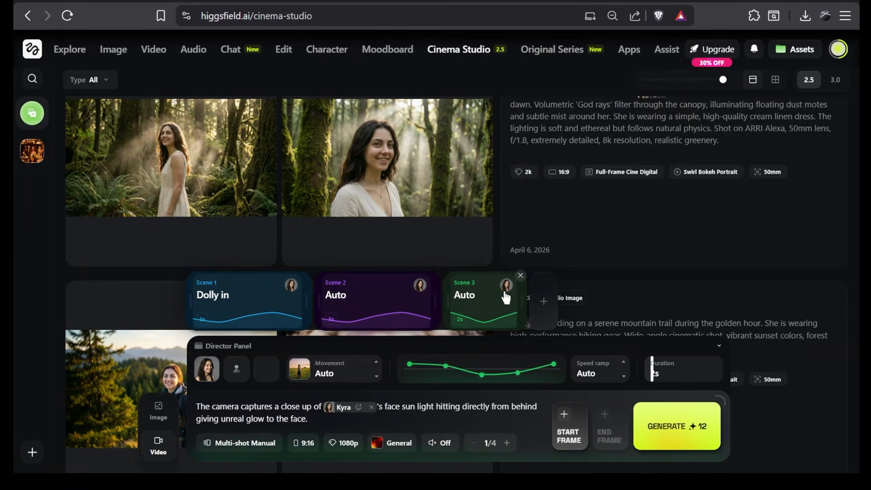
Generate the three-scene forest video and play the result
{"action": "left_click", "coordinate": [686, 429]}
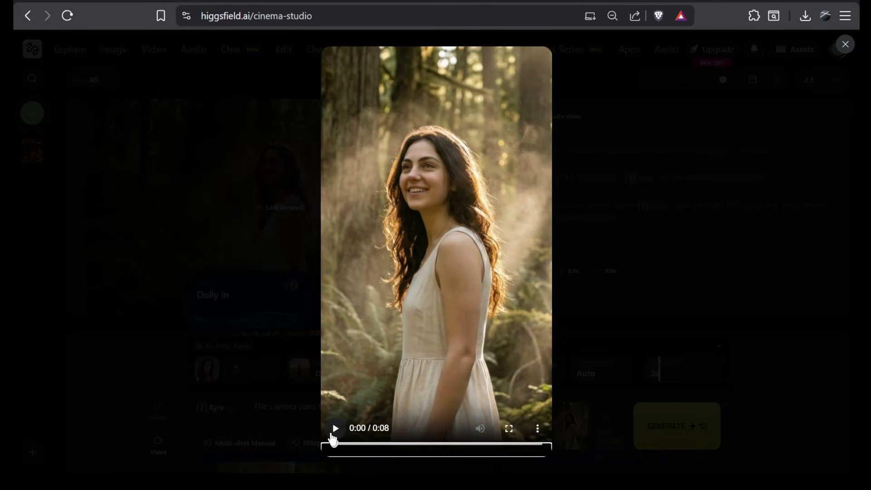
{"action": "left_click", "coordinate": [334, 433]}
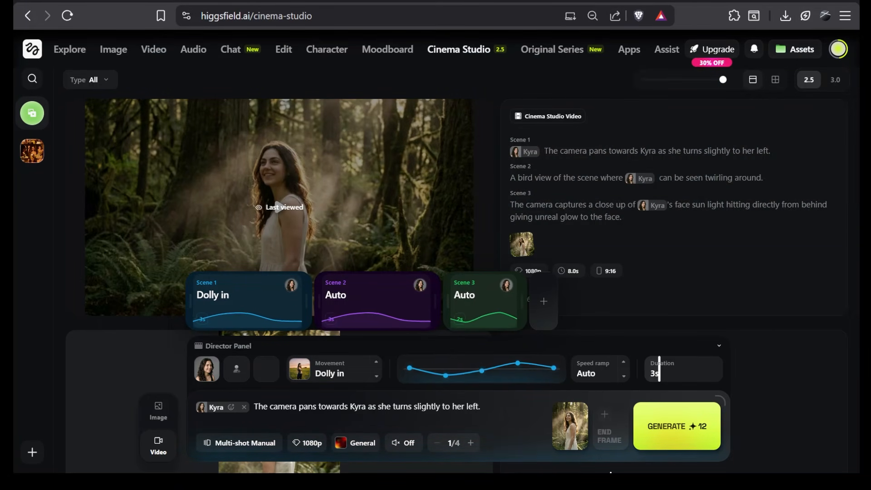
Generate a 9:16 2K image of Kyra painting a large canvas in a sun-drenched art studio with the Studio Digital S35 camera, and view it
{"action": "left_click", "coordinate": [167, 410]}
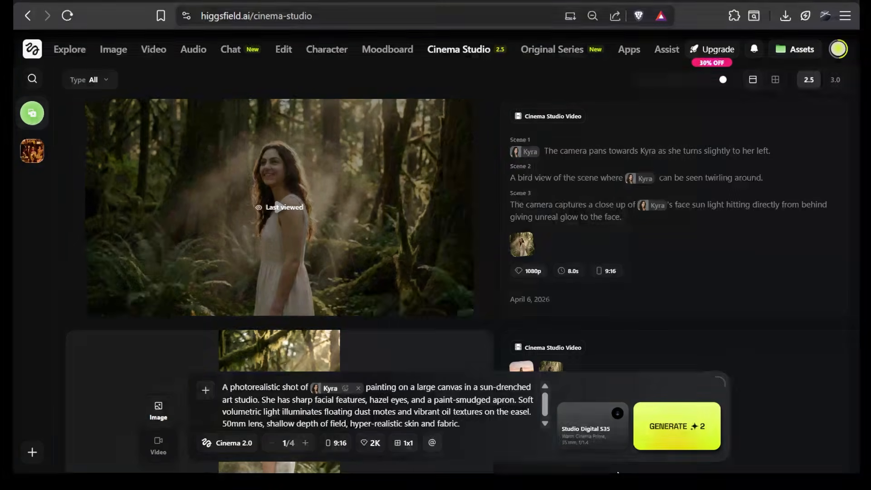
{"action": "left_click", "coordinate": [689, 432]}
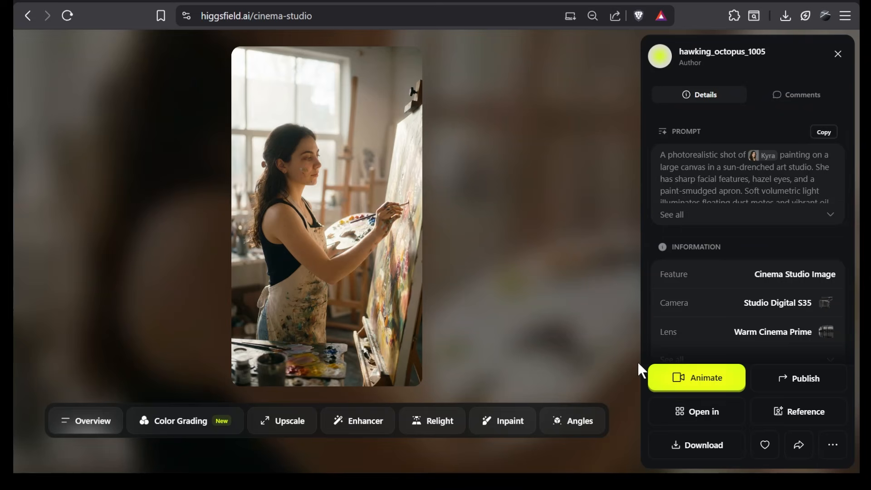
{"action": "left_click", "coordinate": [837, 54]}
Set up a video with the art studio image as the start frame, using Kyra, Multi-shot Auto and the Suspense genre
{"action": "left_click", "coordinate": [157, 444]}
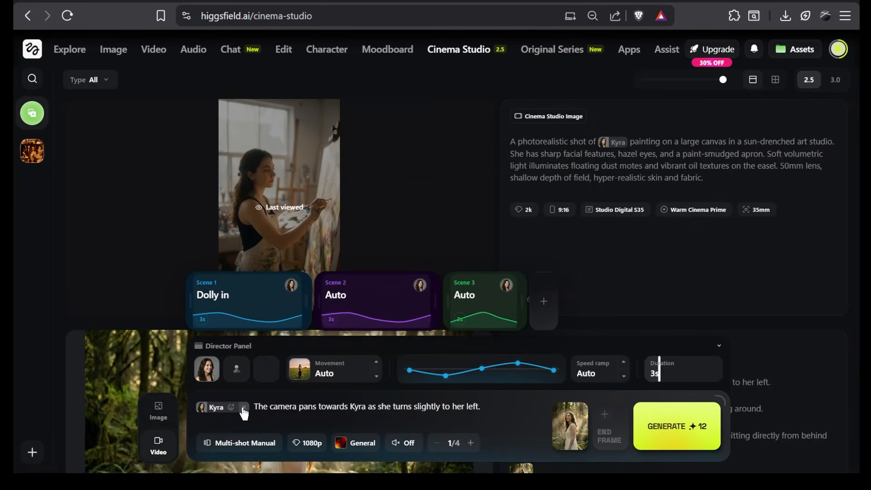
{"action": "mouse_move", "coordinate": [429, 178]}
{"action": "scroll", "coordinate": [428, 171], "scroll_direction": "down", "scroll_amount": 2}
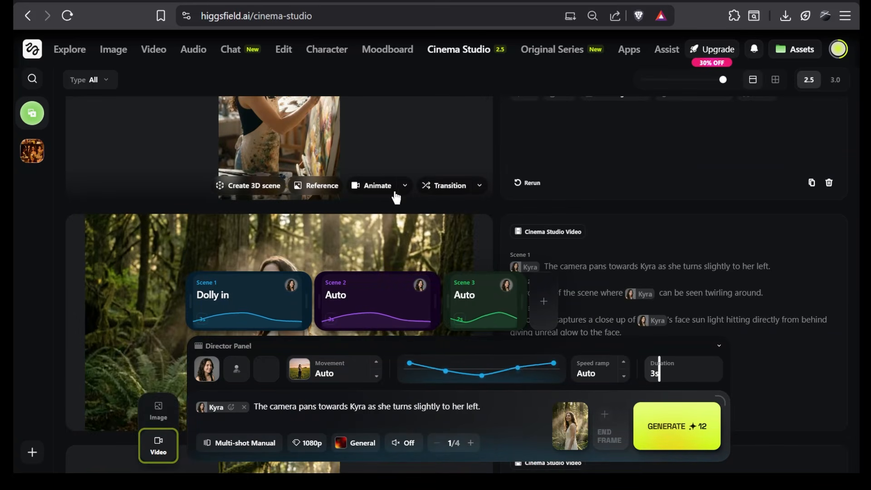
{"action": "left_click", "coordinate": [405, 186]}
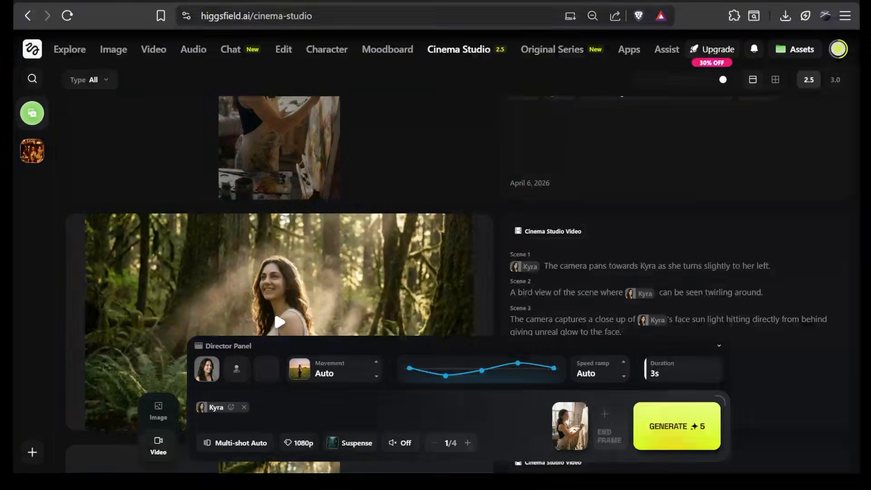
Write a prompt of Kyra applying blue oil paint with a palette knife and smiling in her sunlit studio, and set the duration to 8 seconds
{"action": "left_click", "coordinate": [653, 370]}
{"action": "left_click_drag", "start_coordinate": [656, 376], "coordinate": [670, 382]}
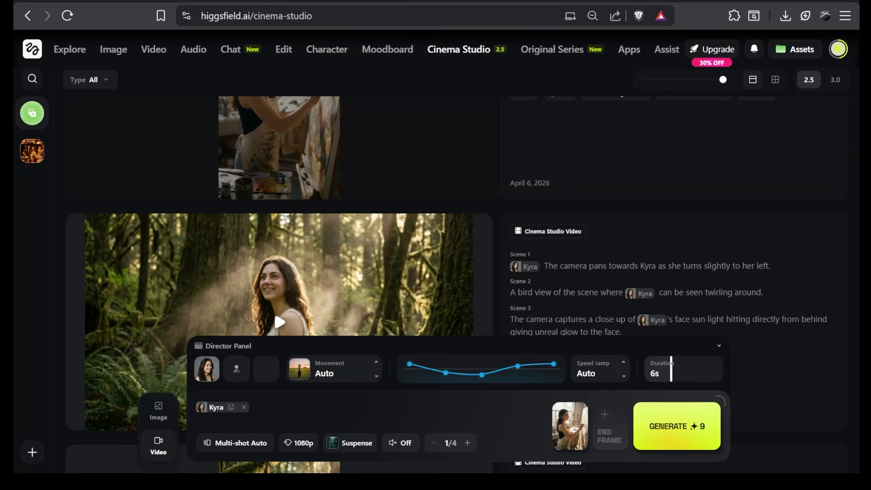
{"action": "type", "text": "stands in the center of her sunlit art studio, looking intensely at a large, textured canvas. She picks up a palette knife, scrapes a thick layer of vibrant blue oil paint, and applies it with a decisive stroke. She then steps back, wipes her paint-stained hands on her apron, and smiles with a look of pure satisfaction as the golden hour light catches her hazel eyes."}
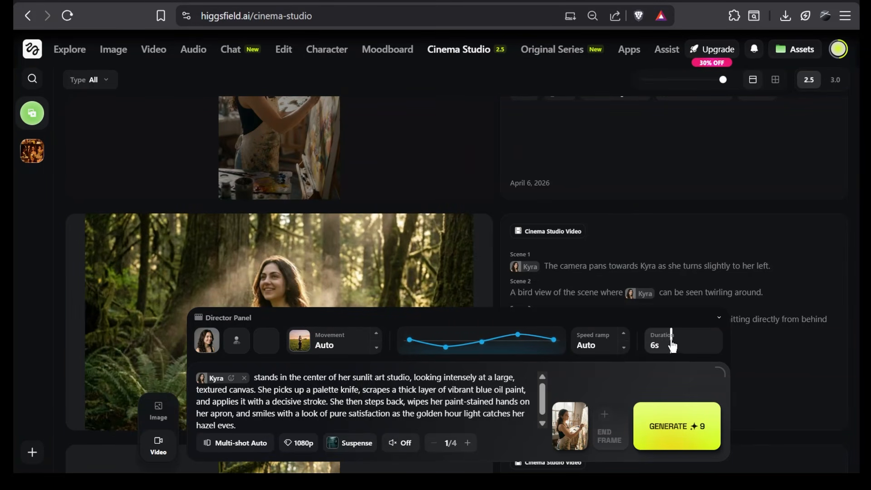
{"action": "left_click_drag", "start_coordinate": [677, 350], "coordinate": [685, 349]}
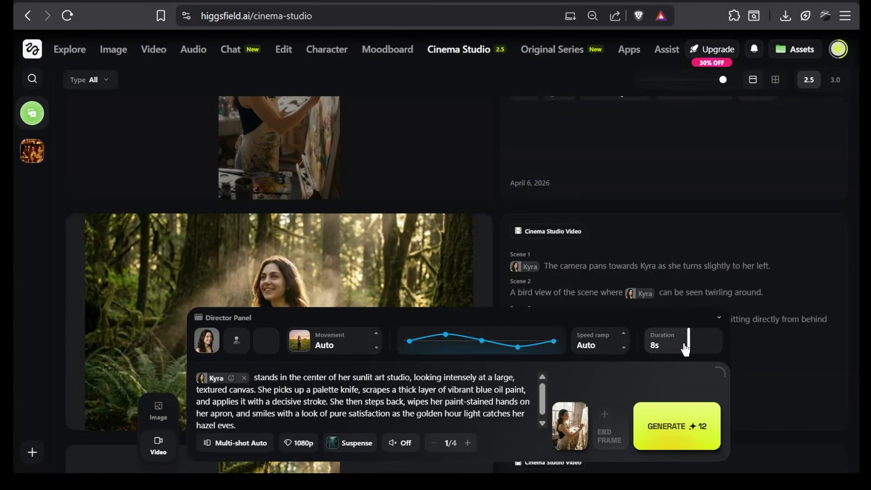
Generate the multi-shot art studio video and play the result
{"action": "left_click", "coordinate": [677, 434]}
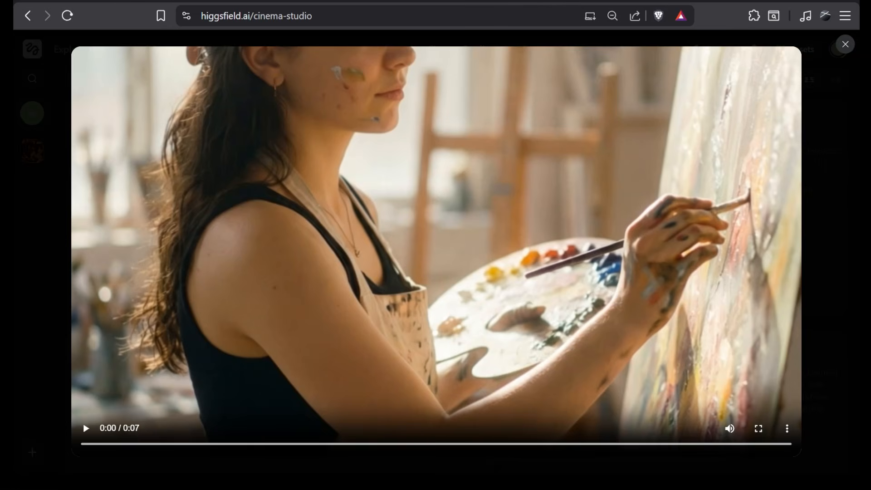
{"action": "left_click", "coordinate": [93, 433]}
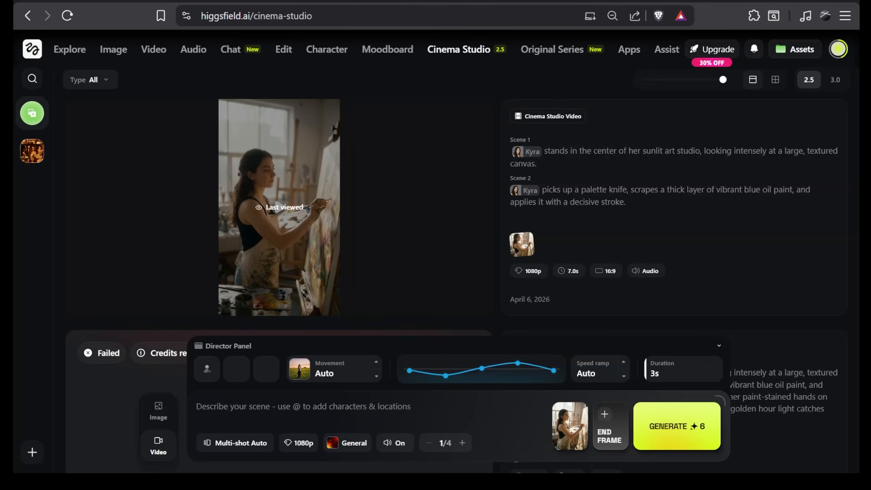